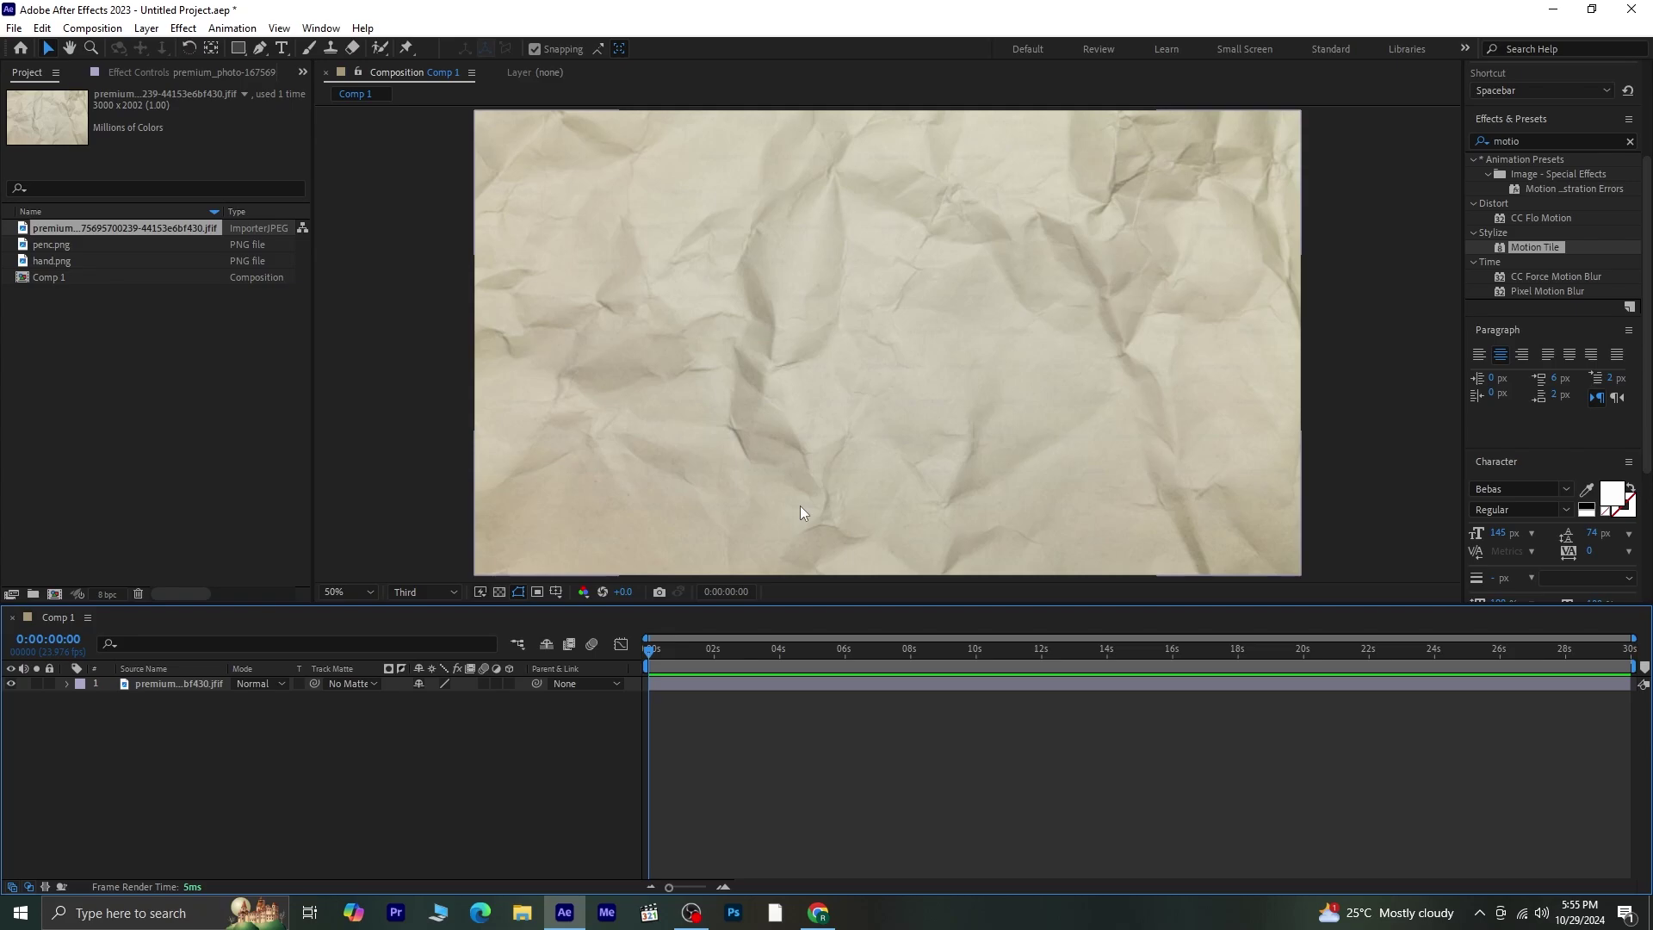
Place penc.png above the crumpled paper layer in Comp 1 and set the preview resolution to Full.
left_click(79, 246)
mouse_move(93, 246)
left_mouse_down()
mouse_move(101, 571)
mouse_move(123, 682)
left_mouse_up()
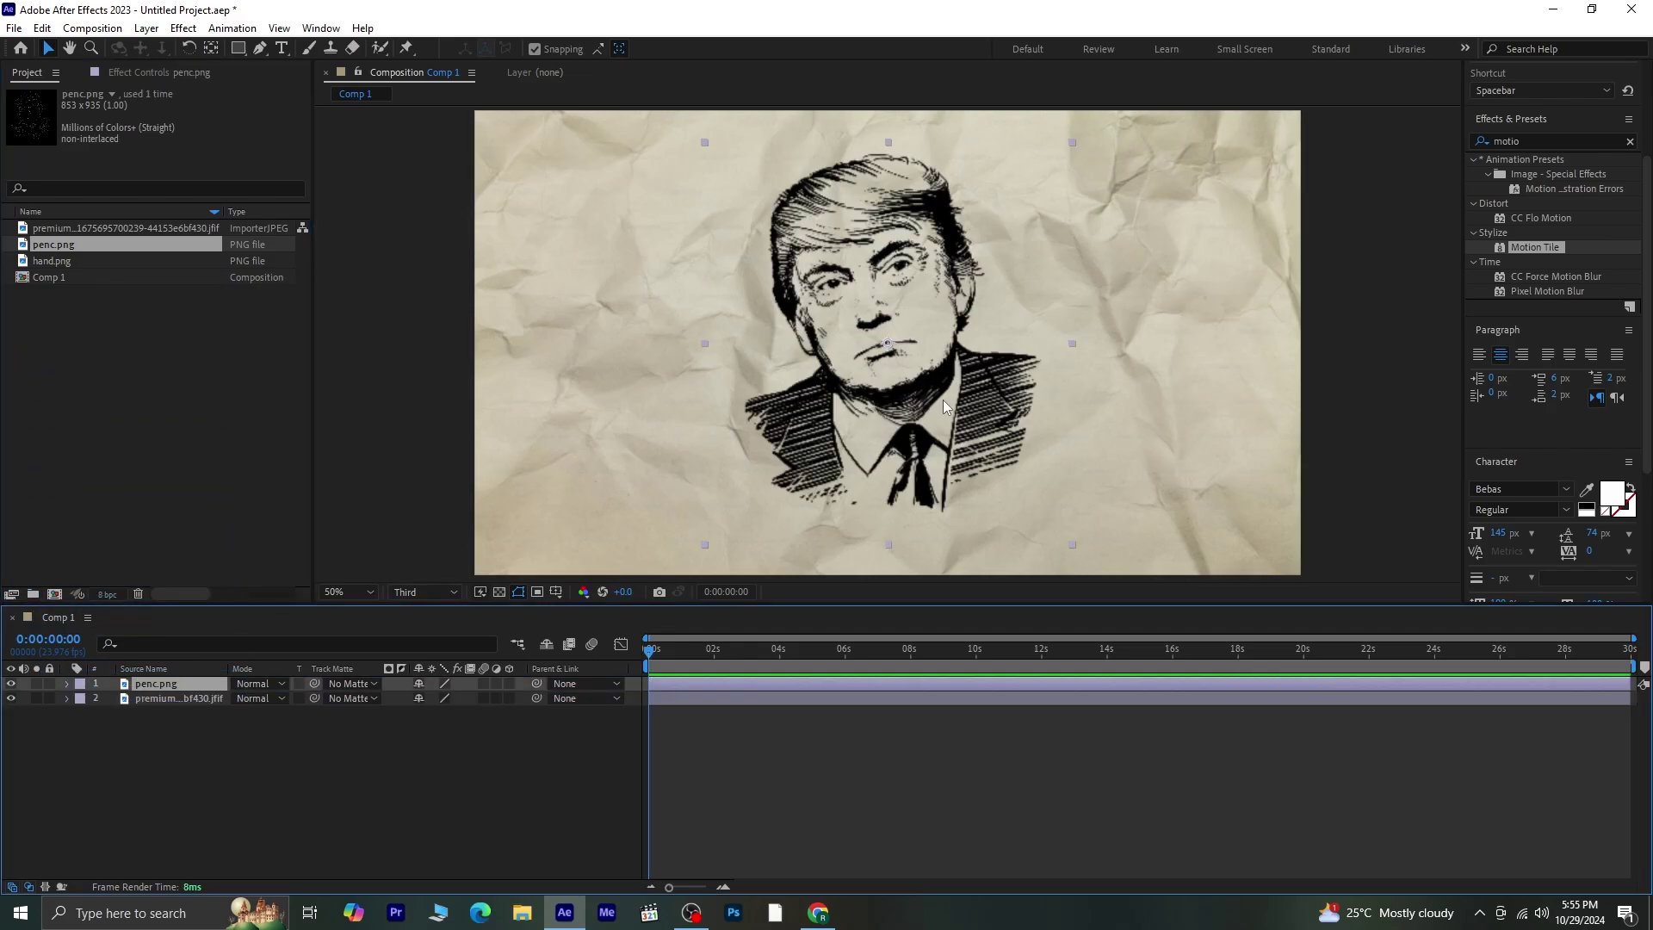
left_click(368, 828)
left_click(439, 591)
left_click(437, 628)
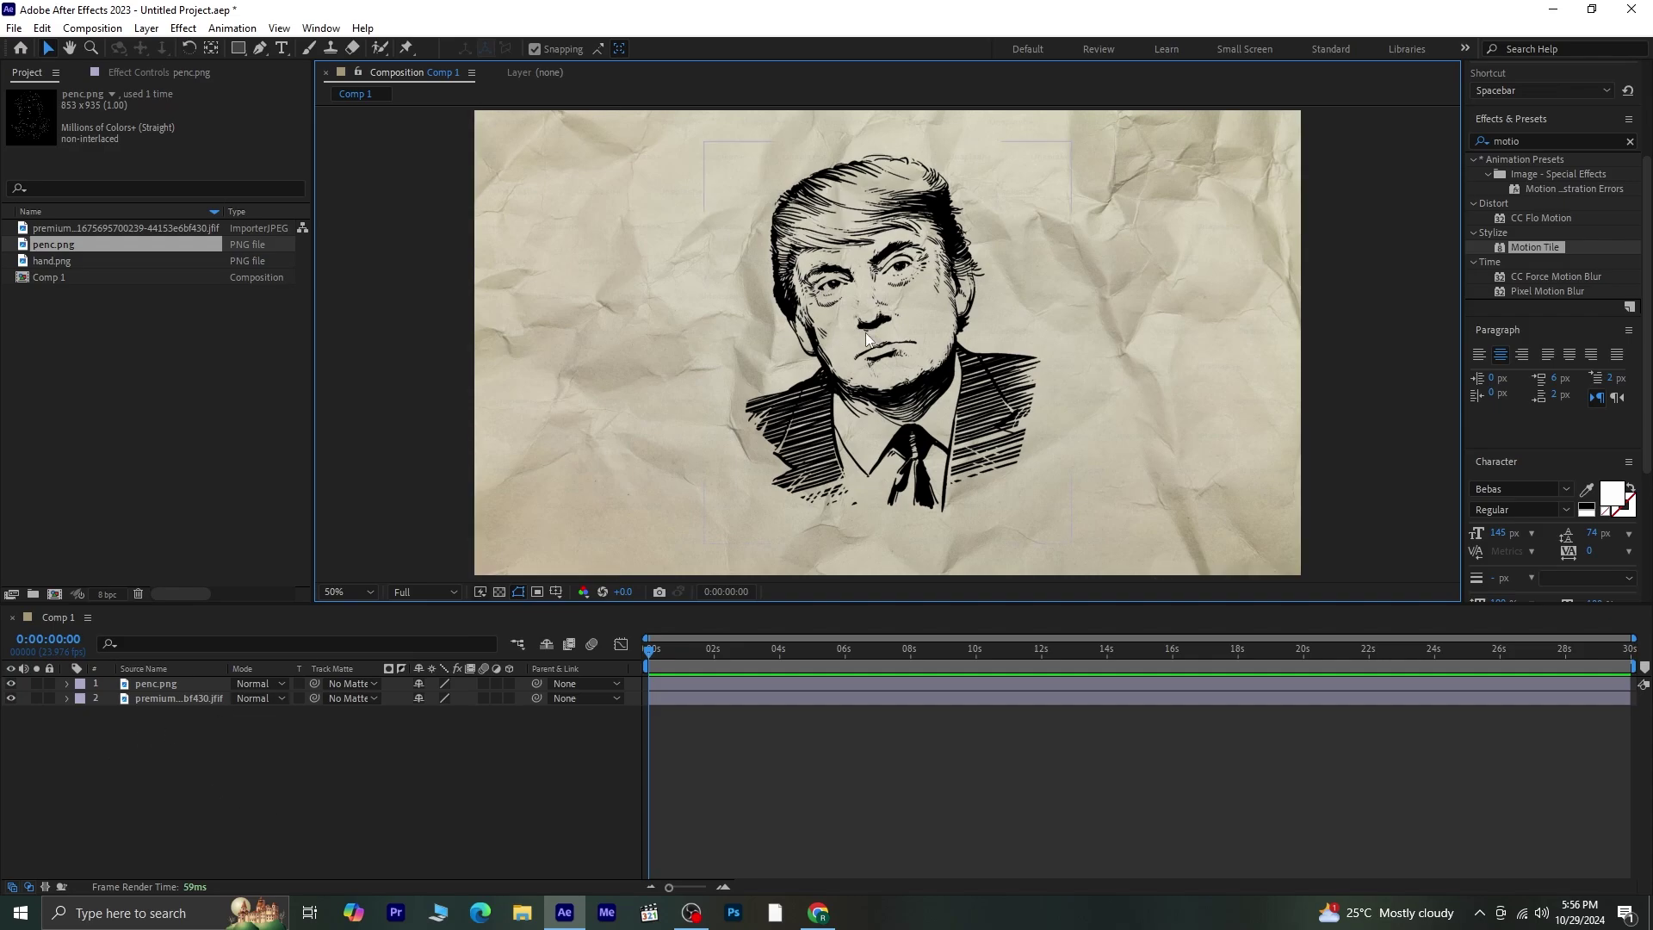
Add hand.png as layer 1, shift it to the paper's right side, and zoom the timeline to 0–15 s.
left_click(60, 299)
left_click_drag(69, 267, 170, 685)
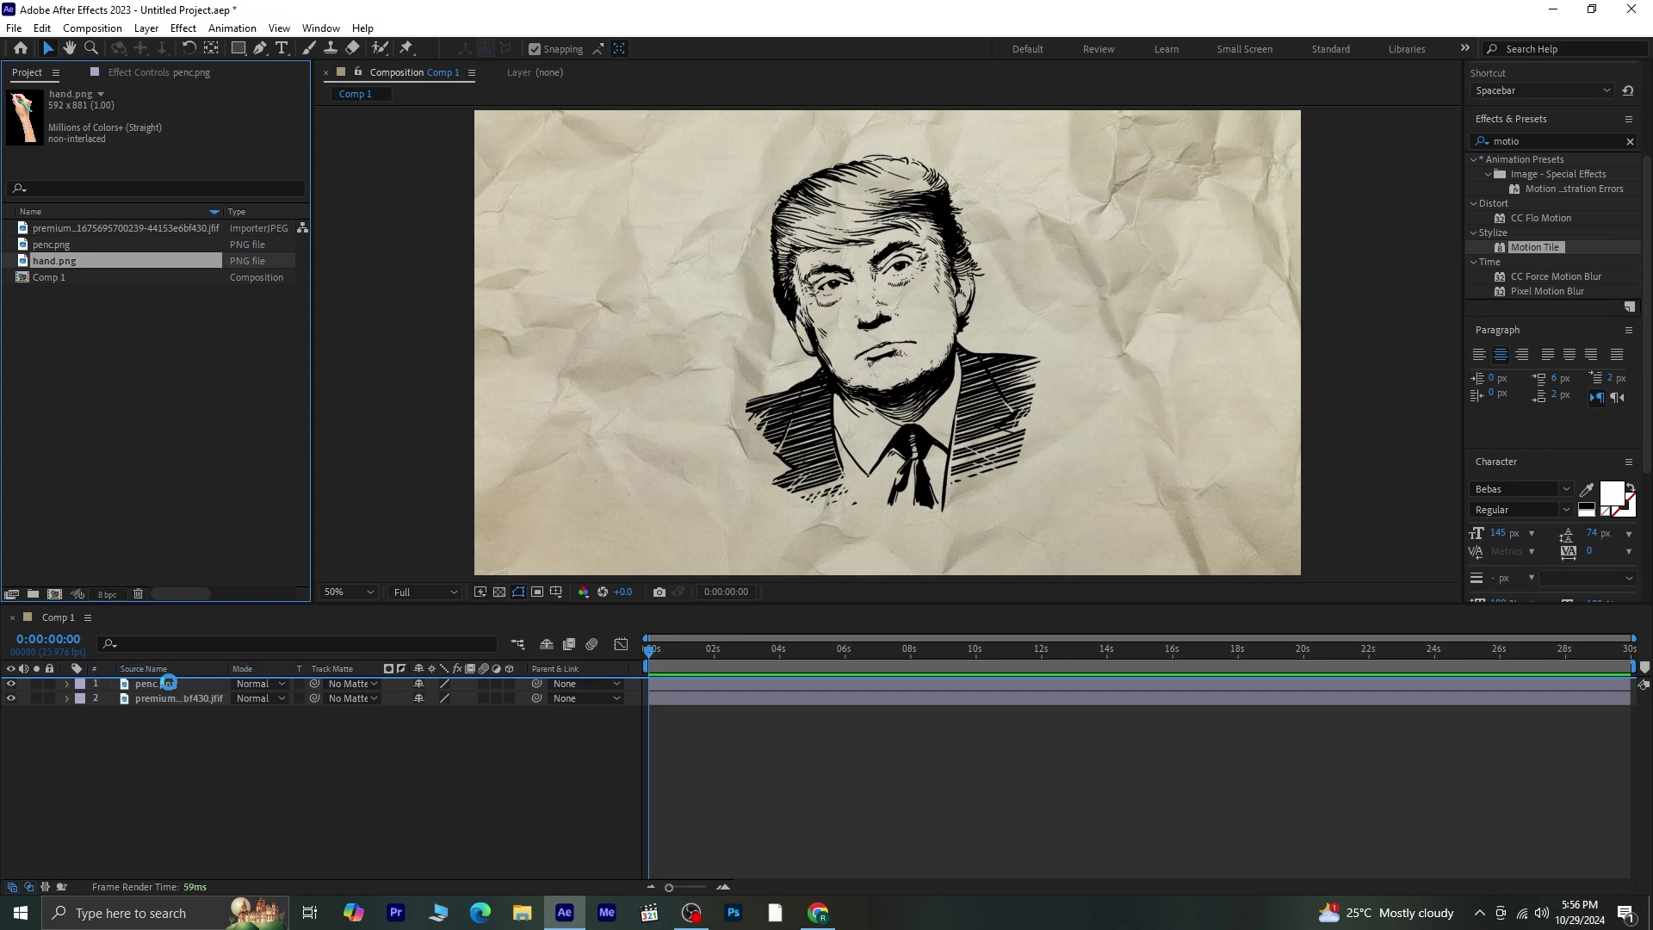
left_click_drag(1196, 449, 1273, 434)
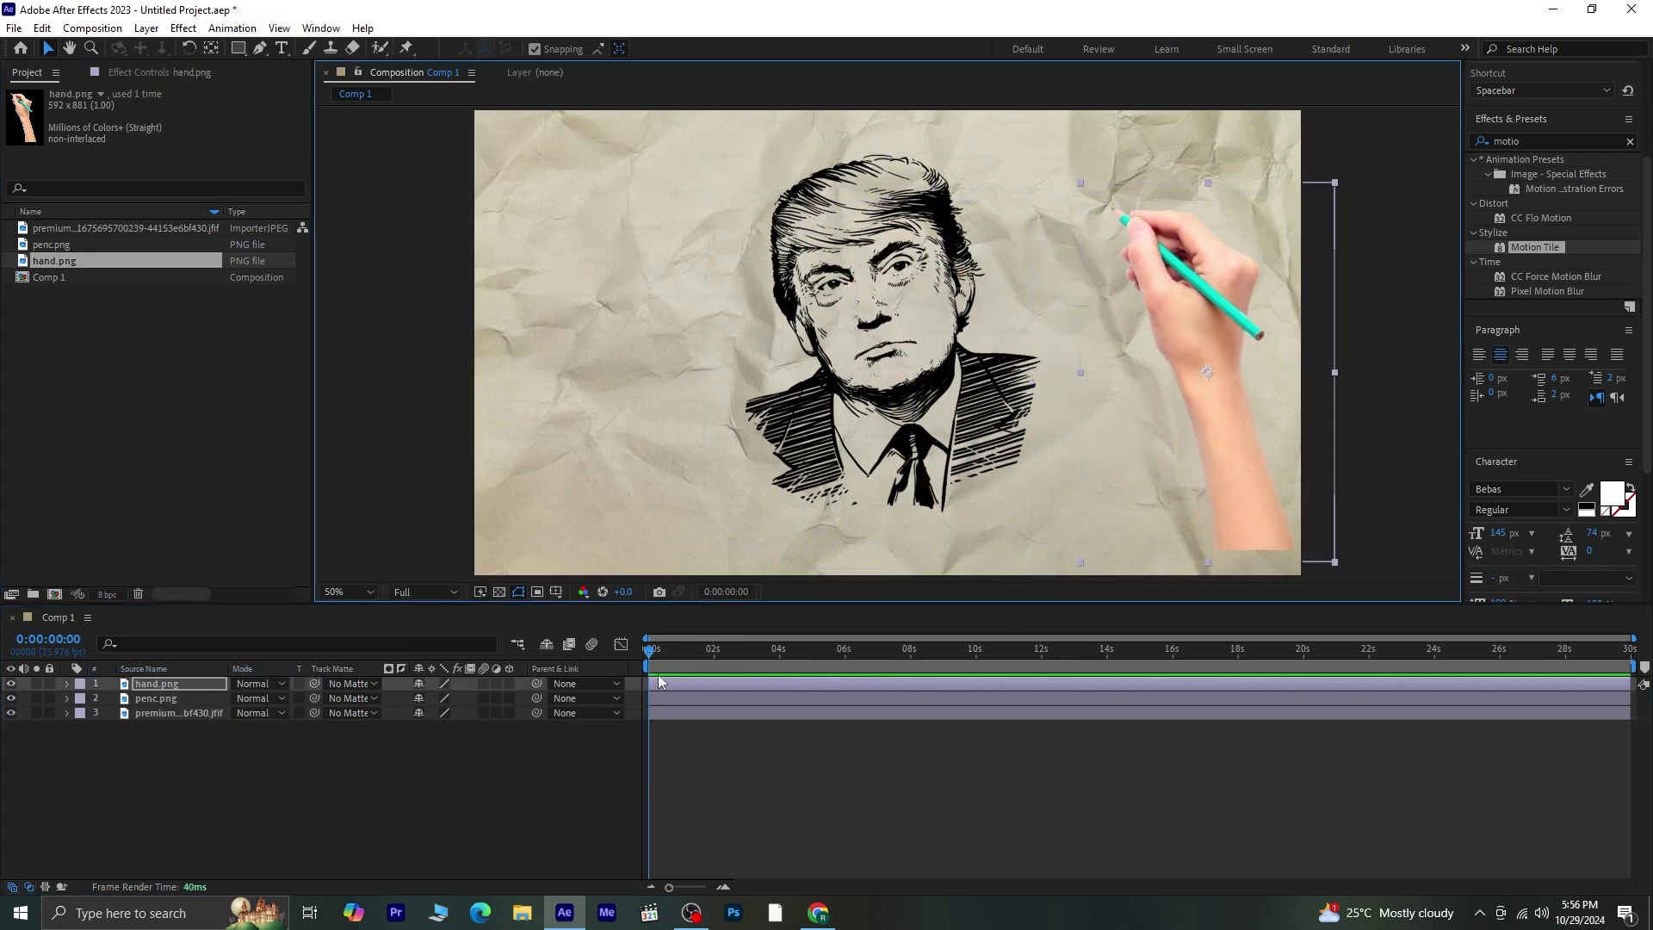
scroll(653, 654, "up", 3)
left_click_drag(653, 654, 718, 752)
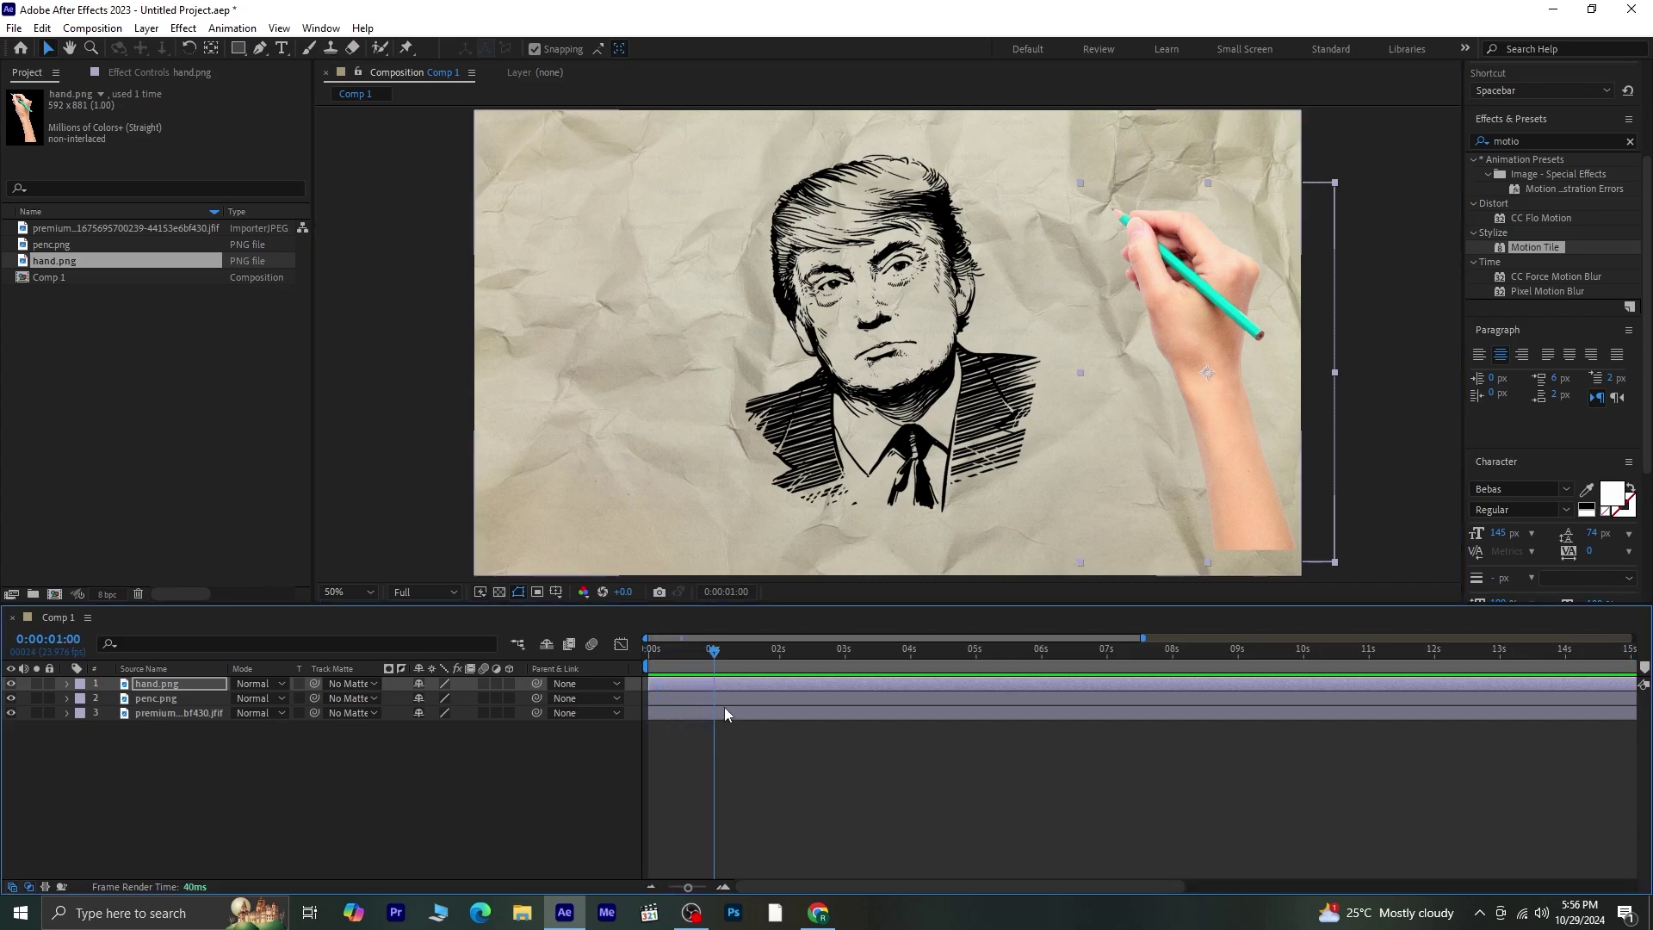
left_click(146, 702)
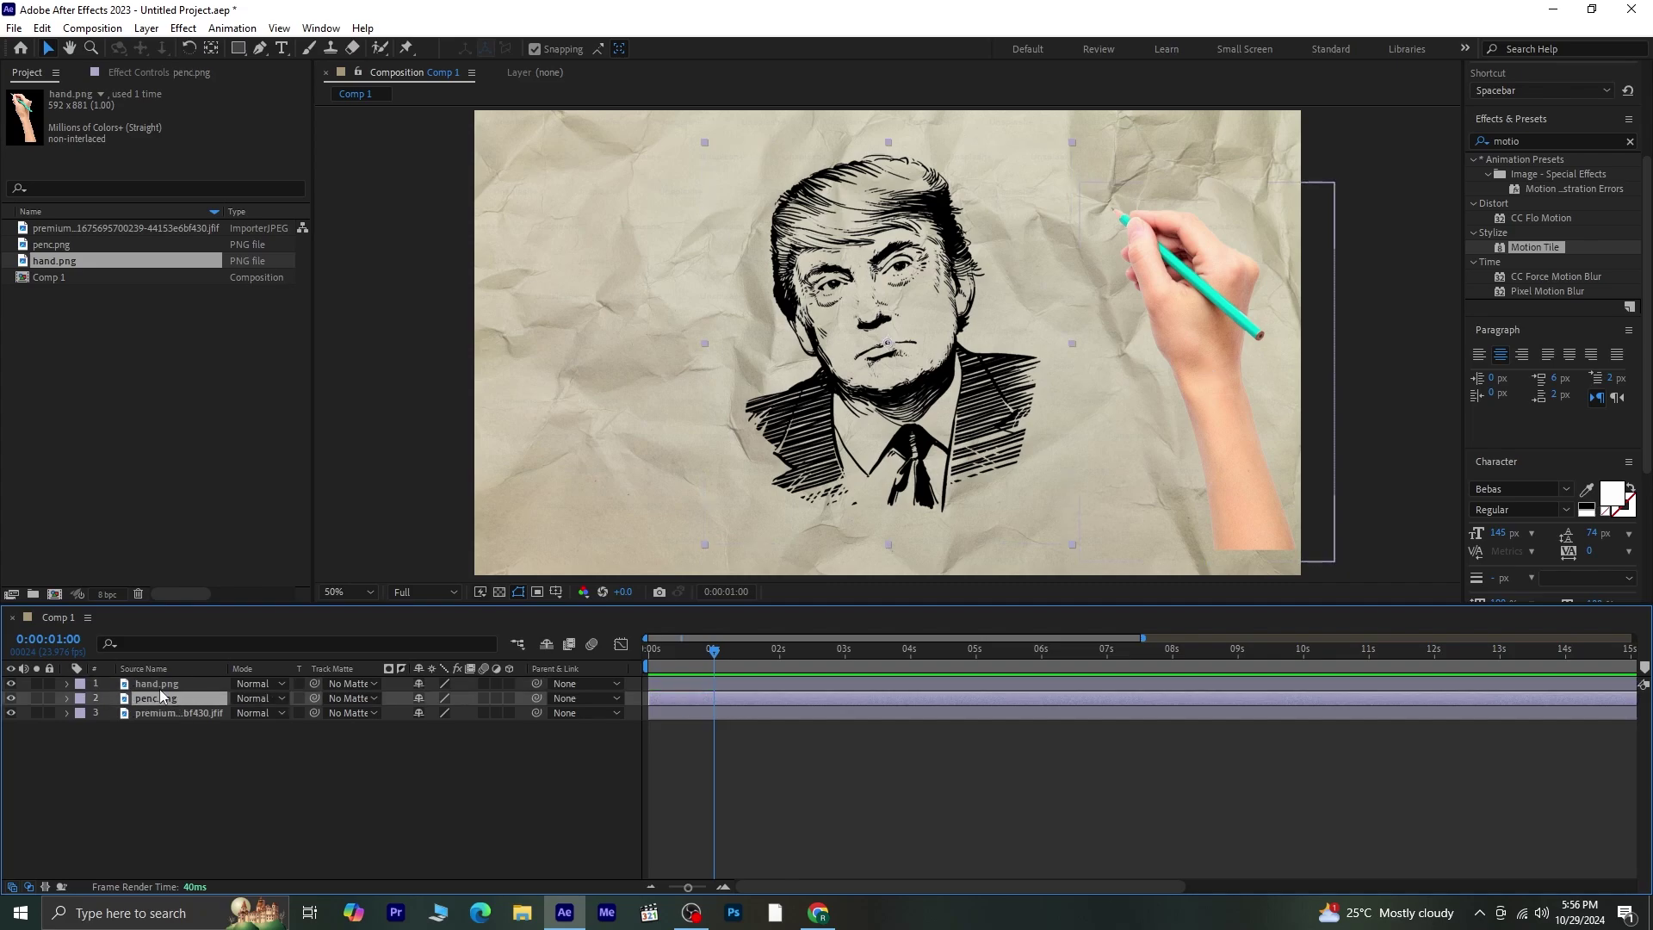
Draw a thin closed Pen mask on penc.png and set a Mask Path keyframe at 1 s.
left_click(261, 48)
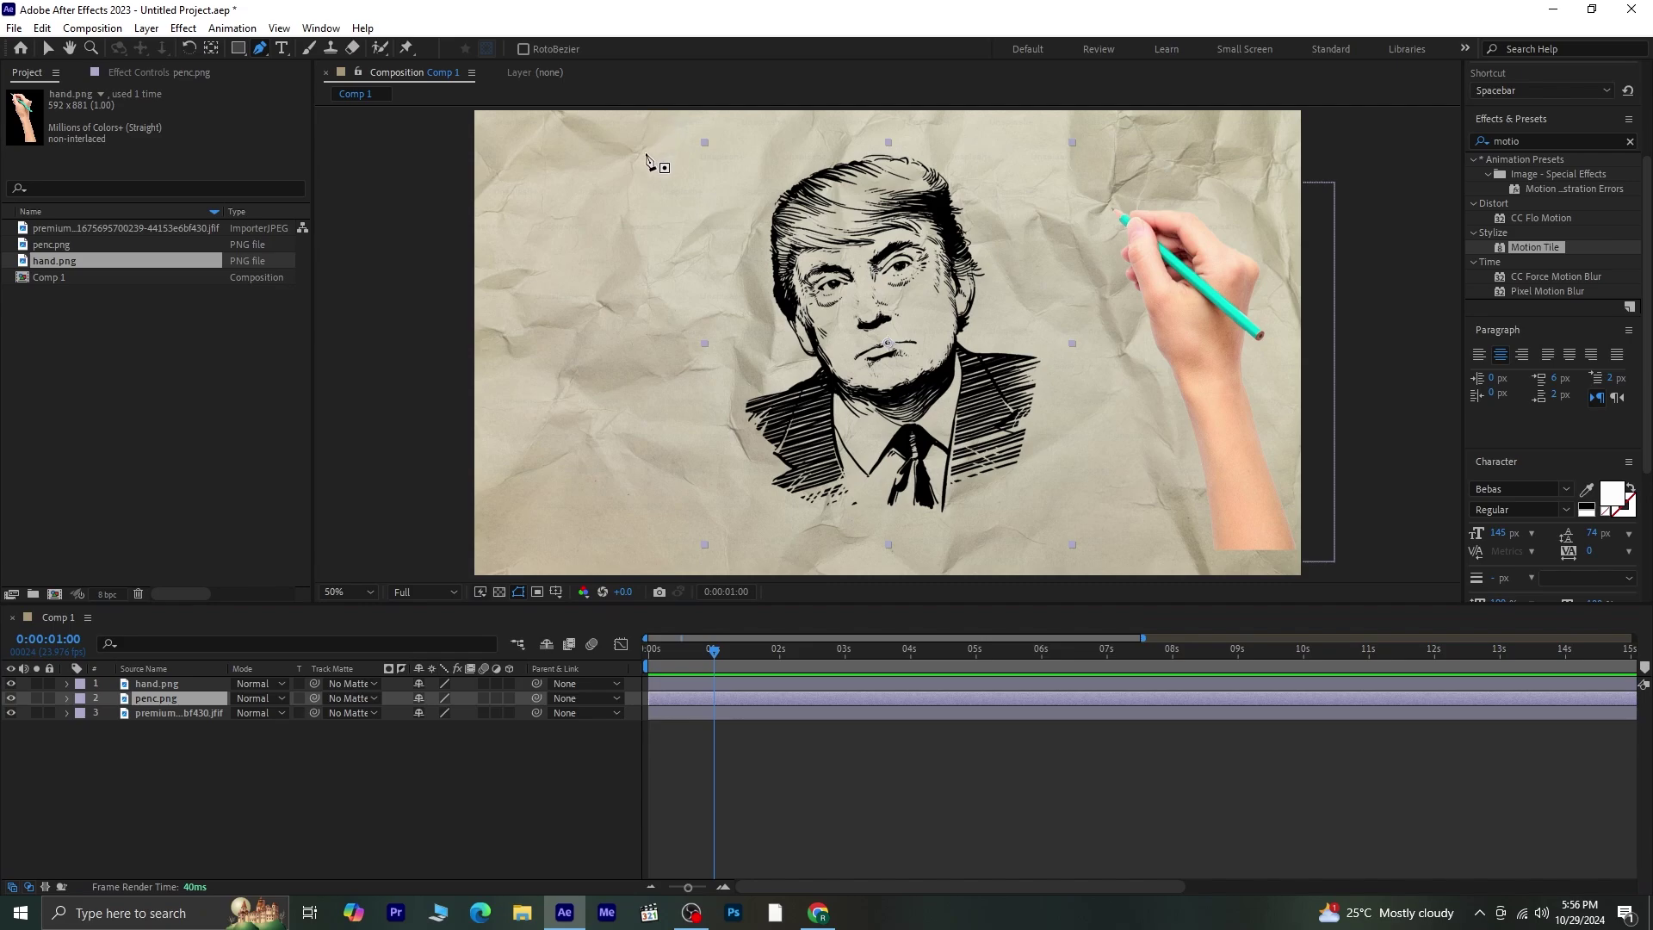
left_click(677, 190)
left_click(955, 114)
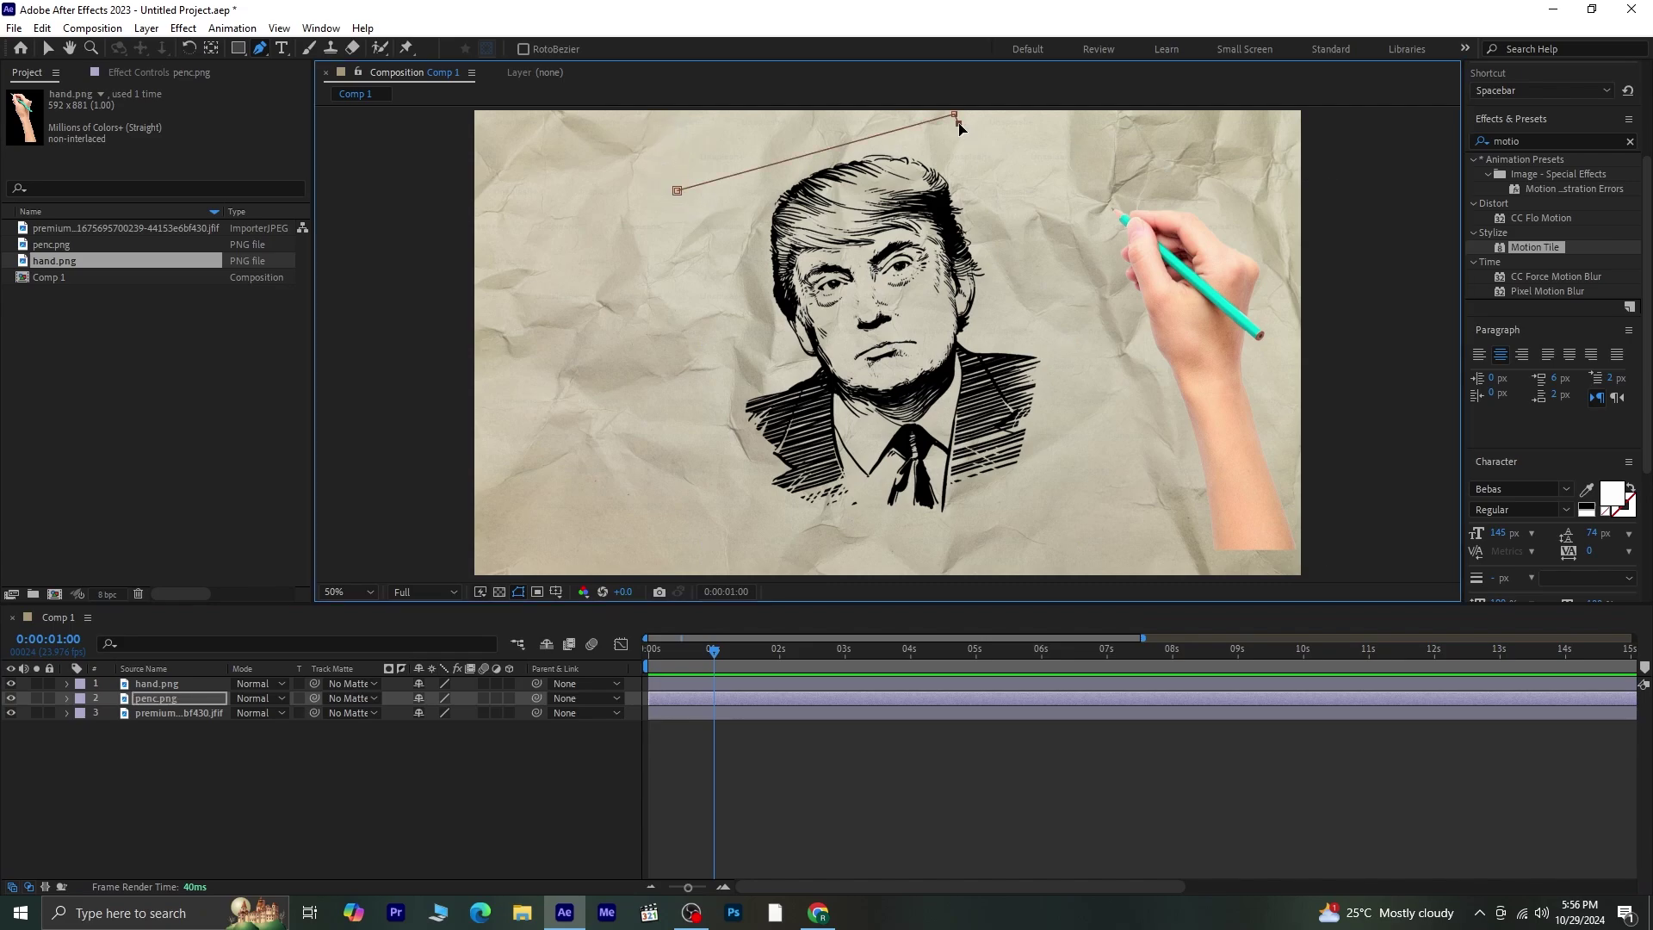
left_click(679, 203)
left_click(677, 191)
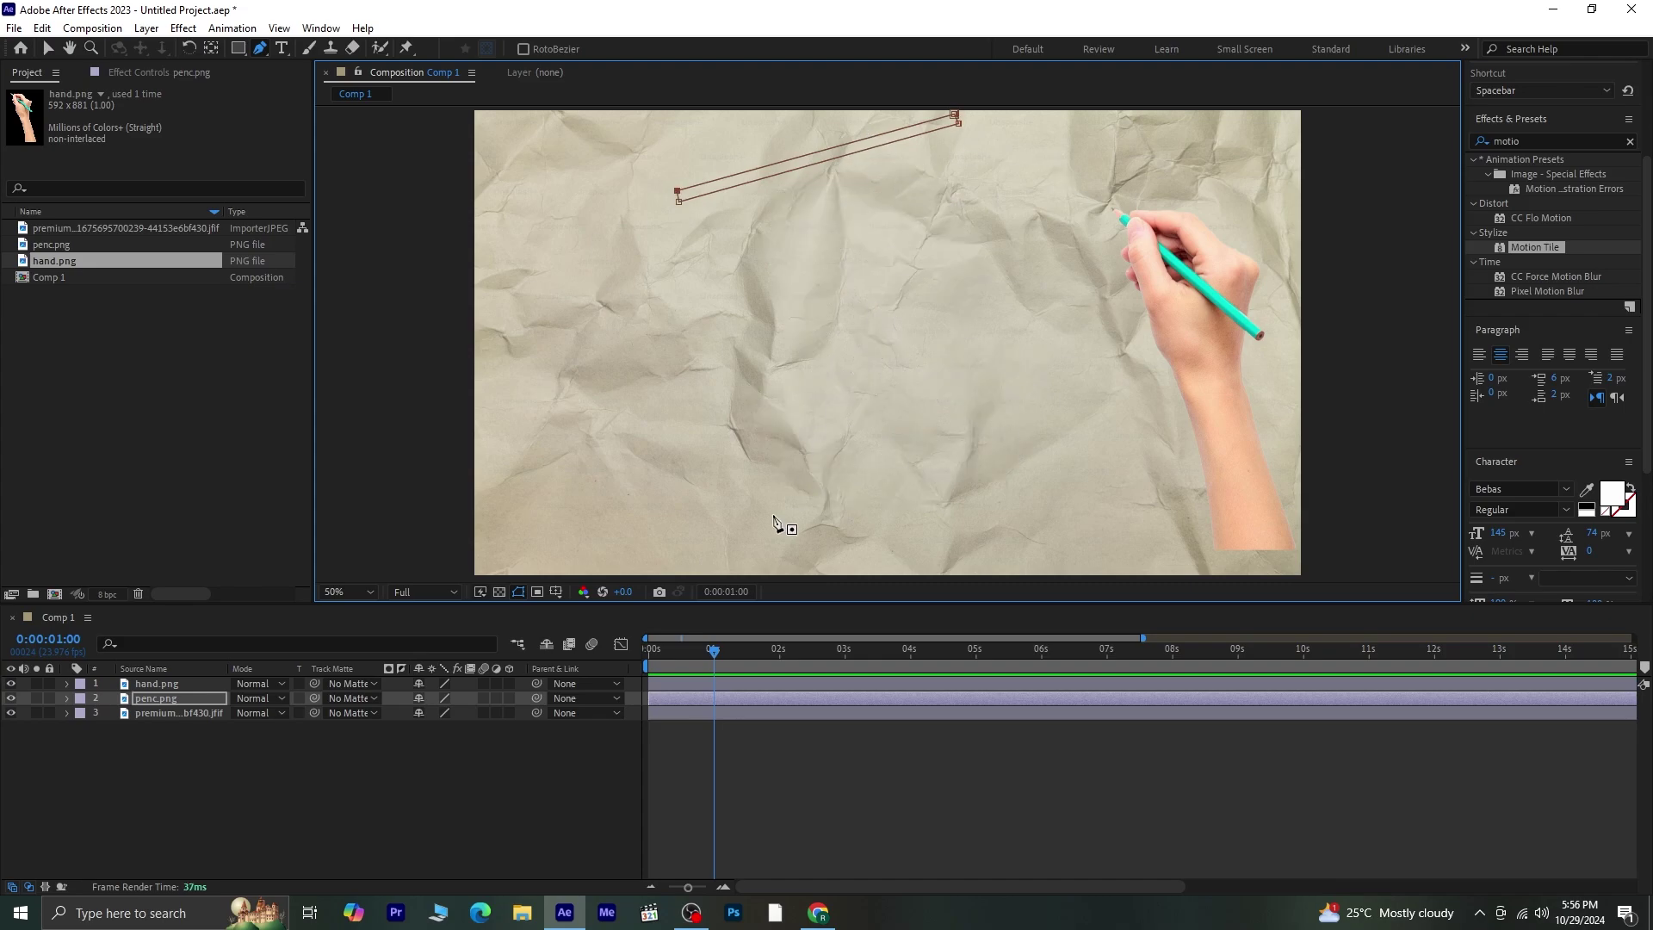
key("m")
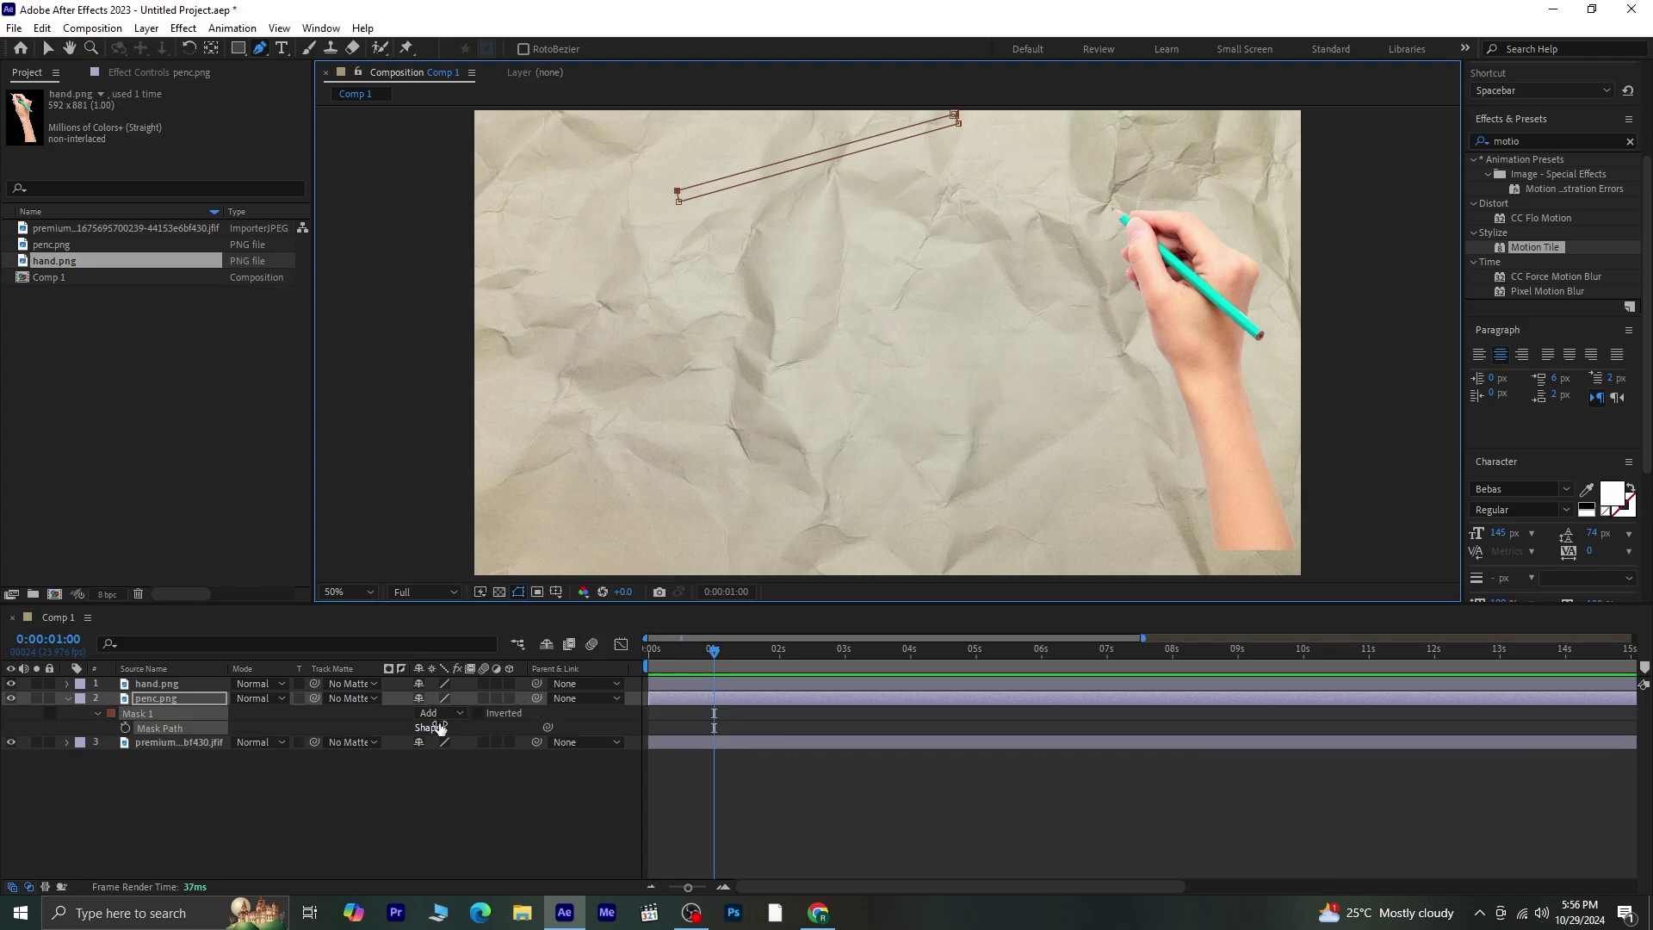
left_click(125, 728)
left_click_drag(722, 658, 909, 690)
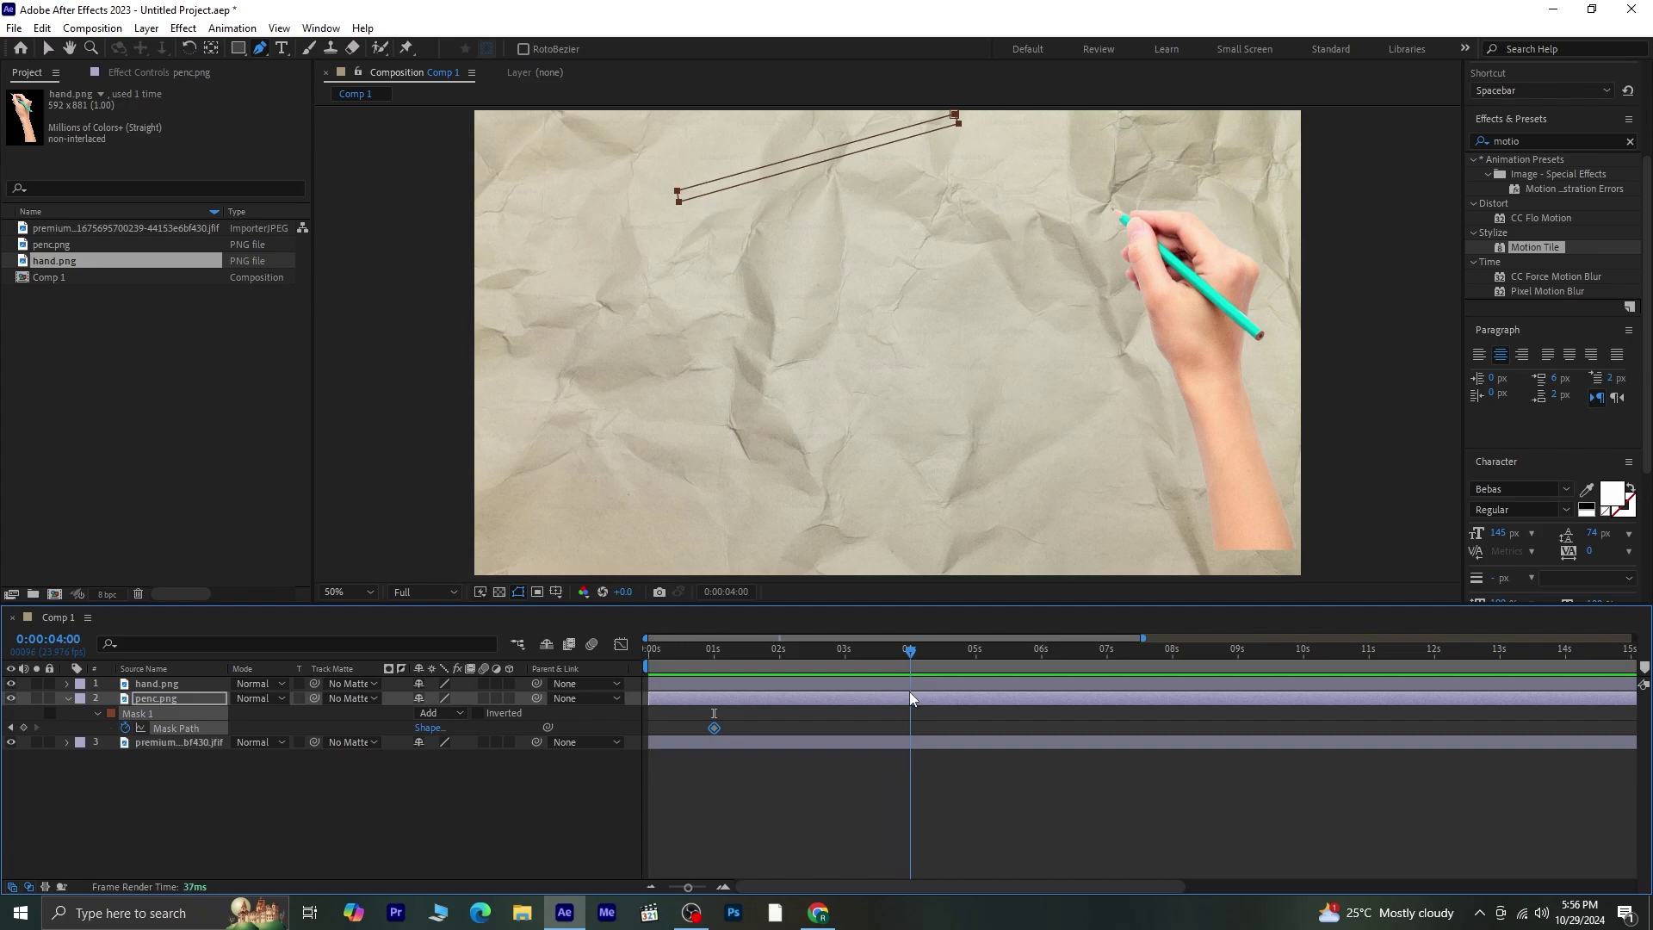
At 4 s, drag the mask corners outward to uncover the full portrait, then scrub back to verify.
left_click(47, 48)
left_click(959, 127)
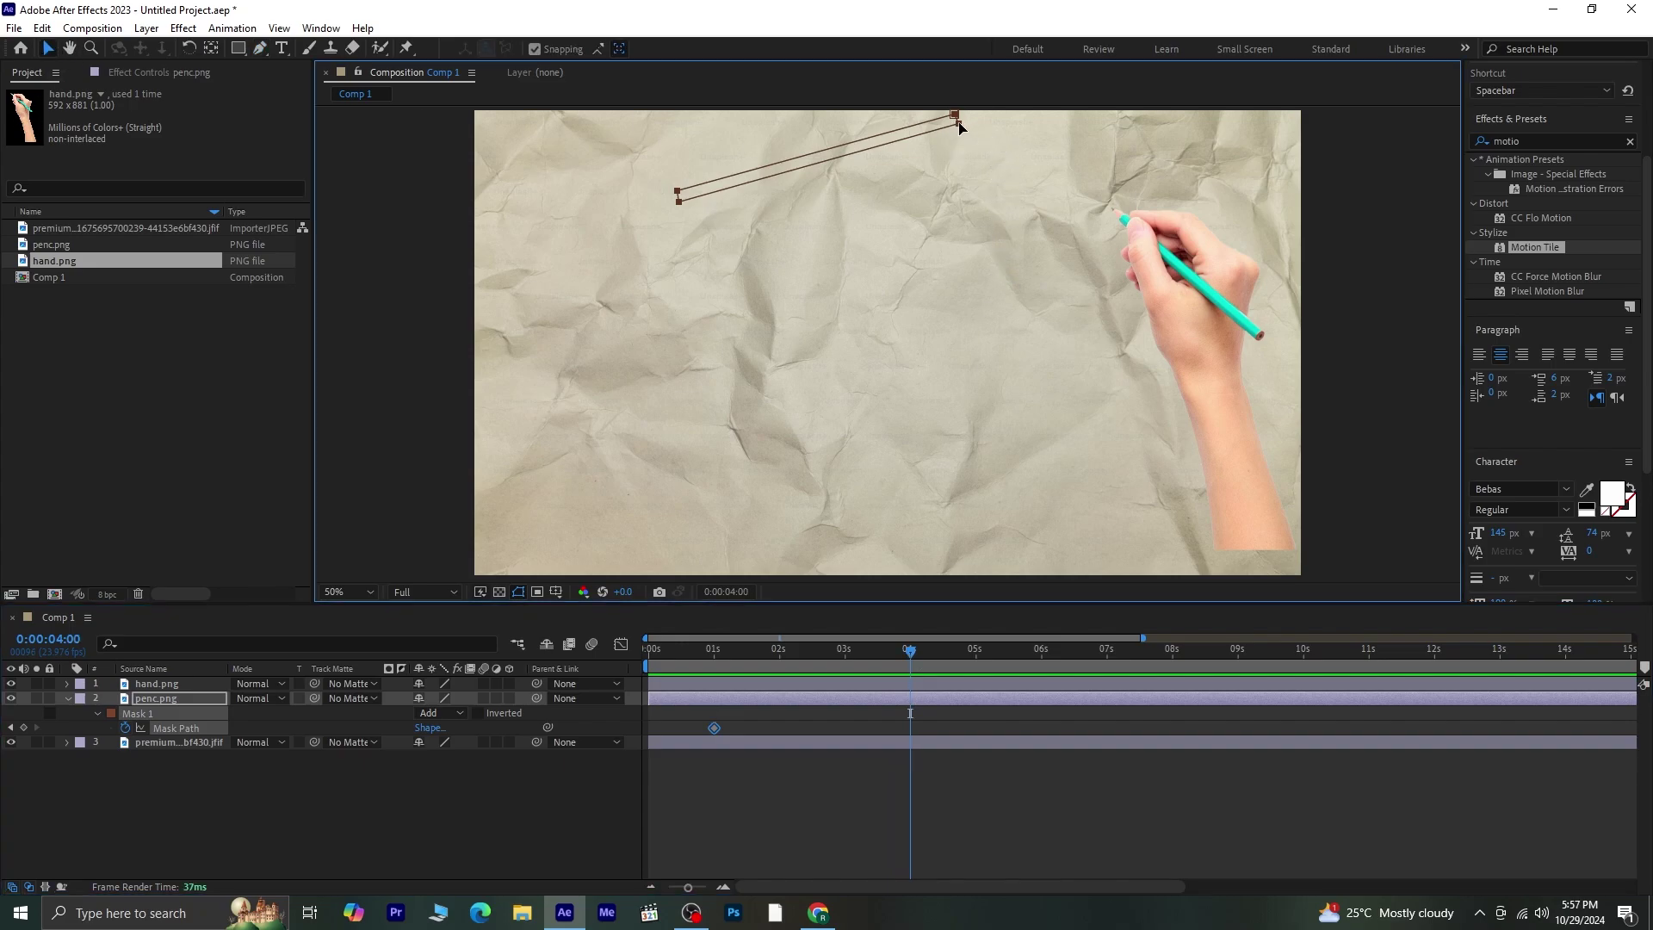
mouse_move(678, 206)
left_mouse_down()
mouse_move(682, 454)
mouse_move(742, 514)
left_mouse_up()
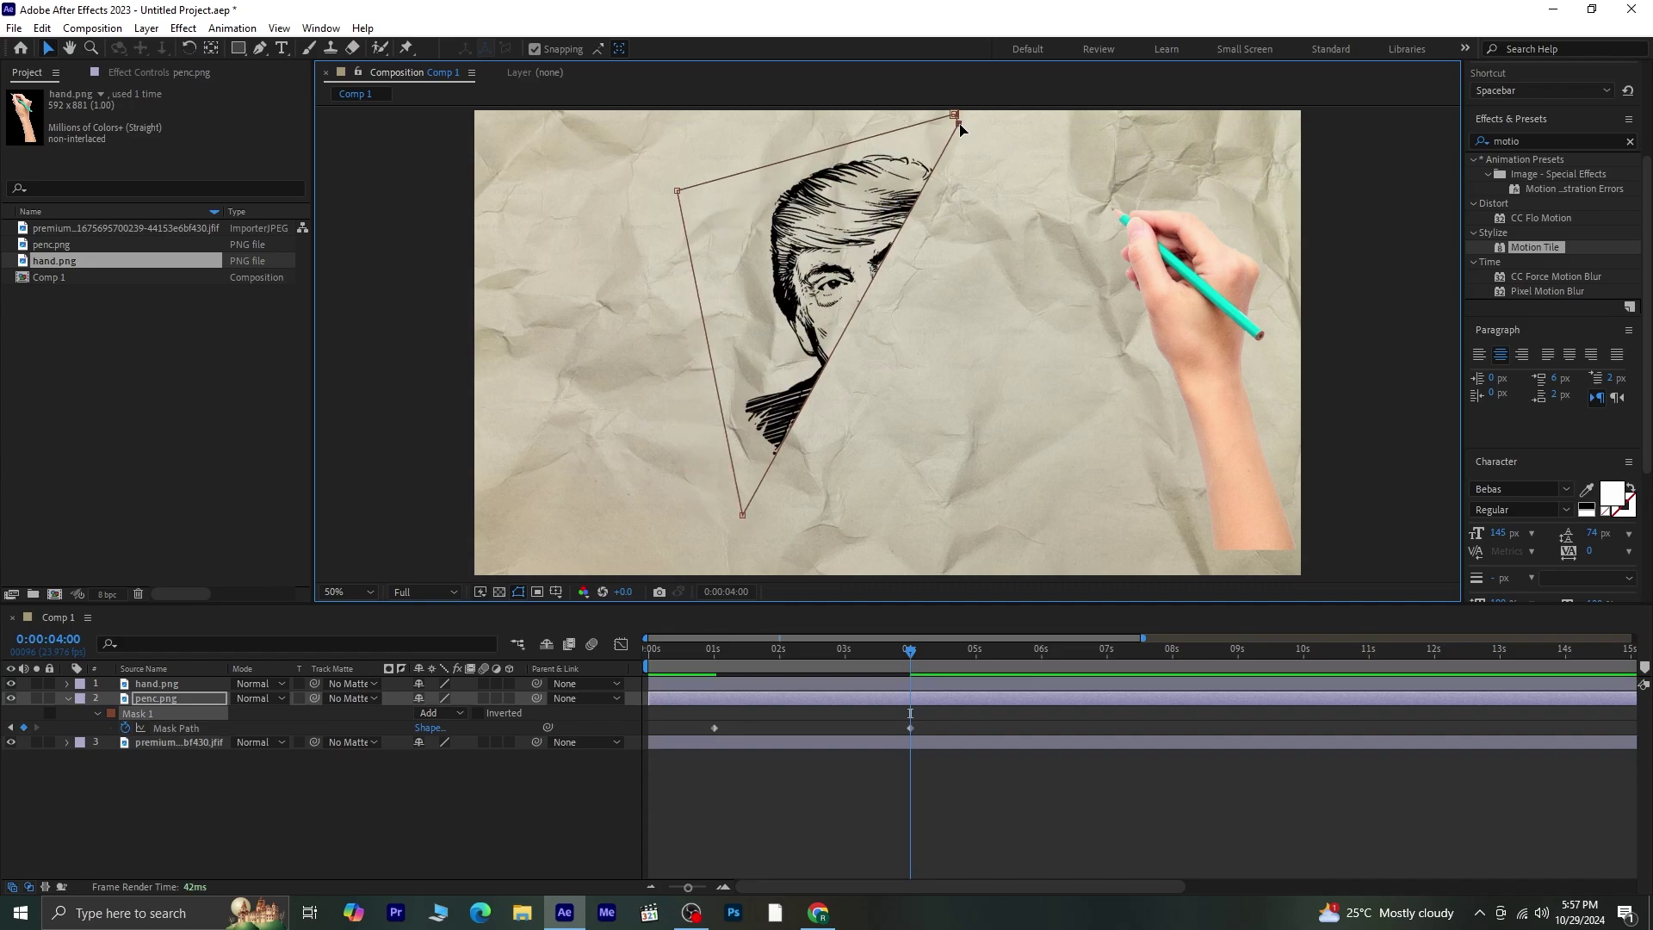
left_click_drag(958, 123, 1167, 551)
left_click_drag(741, 518, 734, 533)
left_click_drag(906, 654, 670, 664)
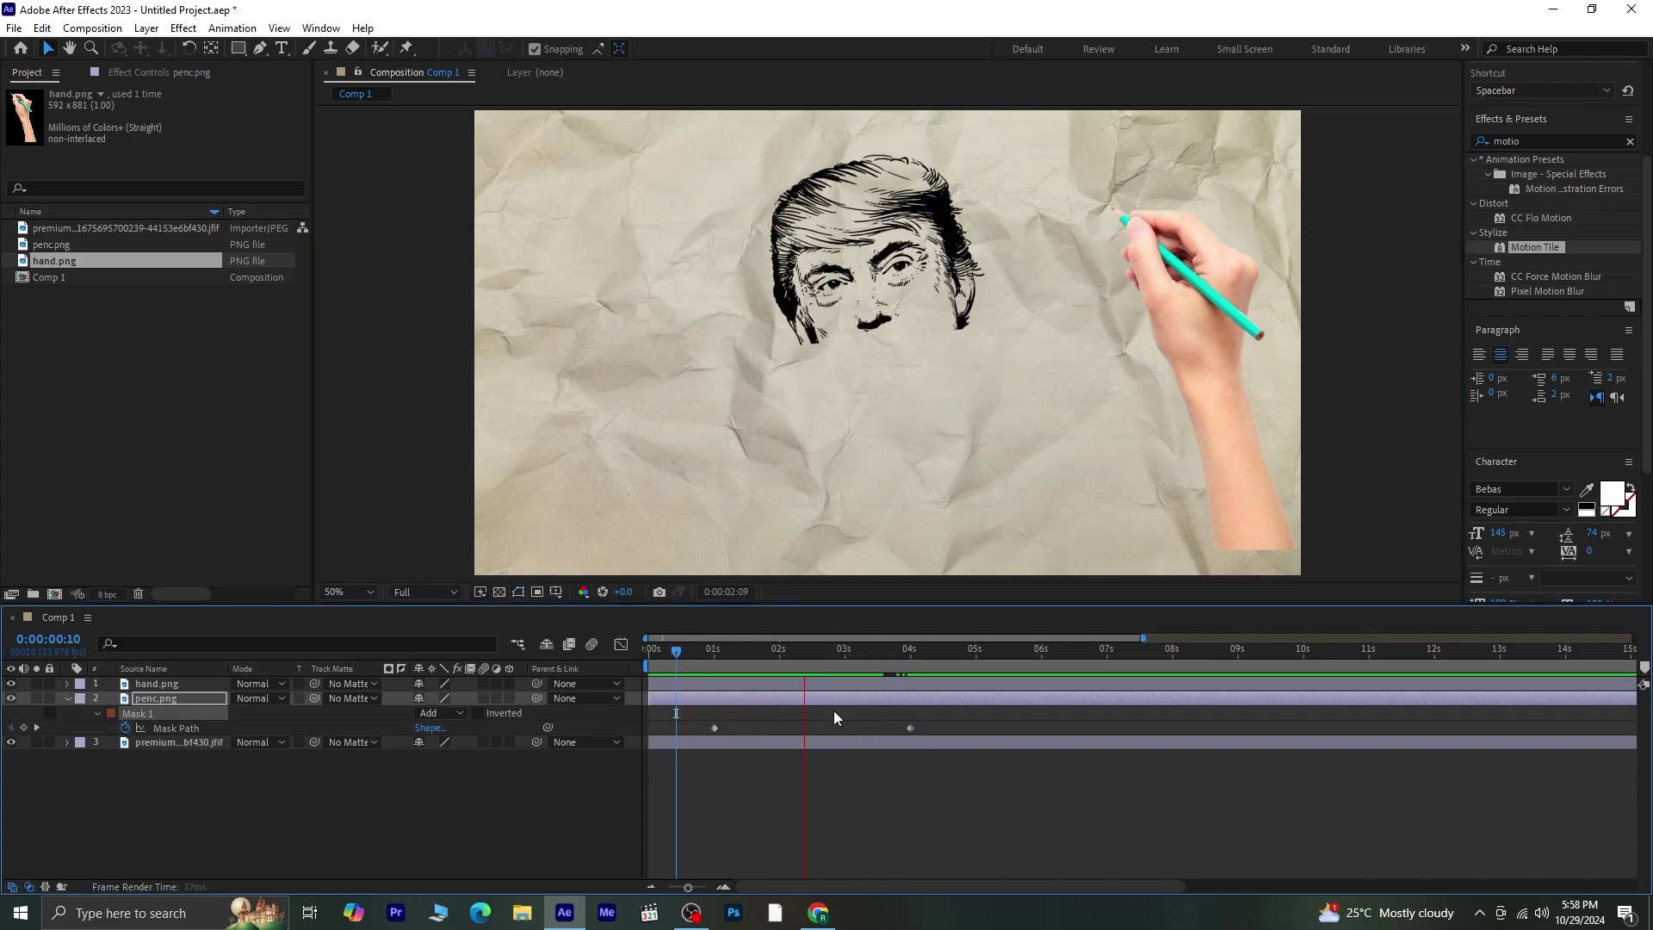
left_click(916, 652)
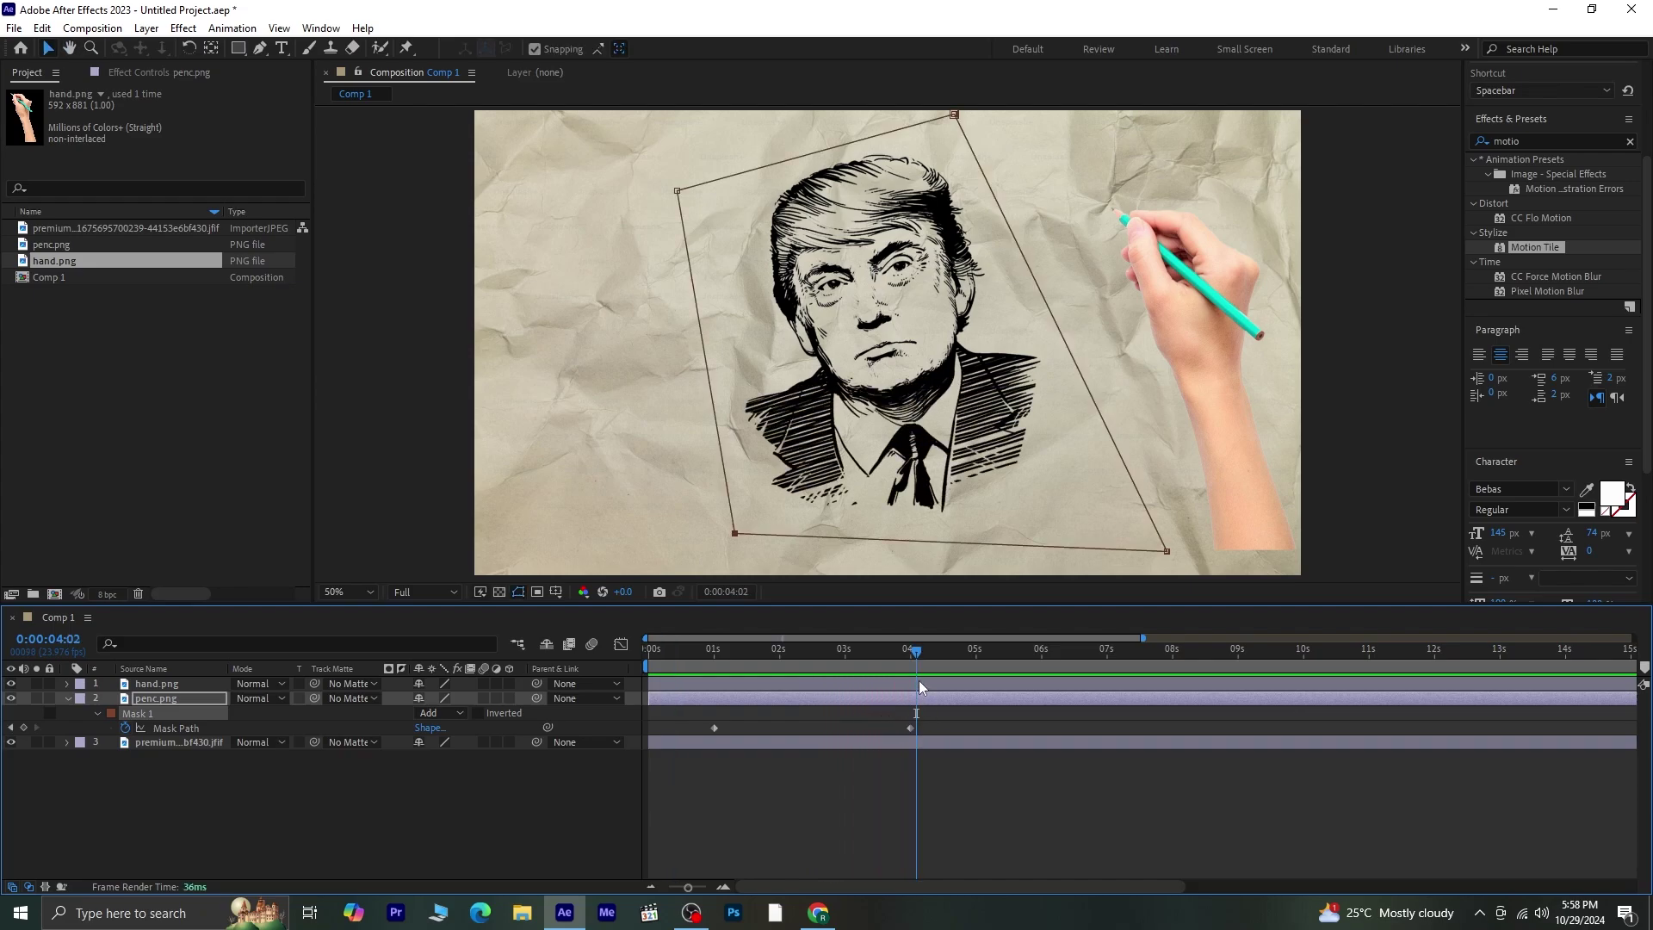
left_click_drag(916, 652, 714, 680)
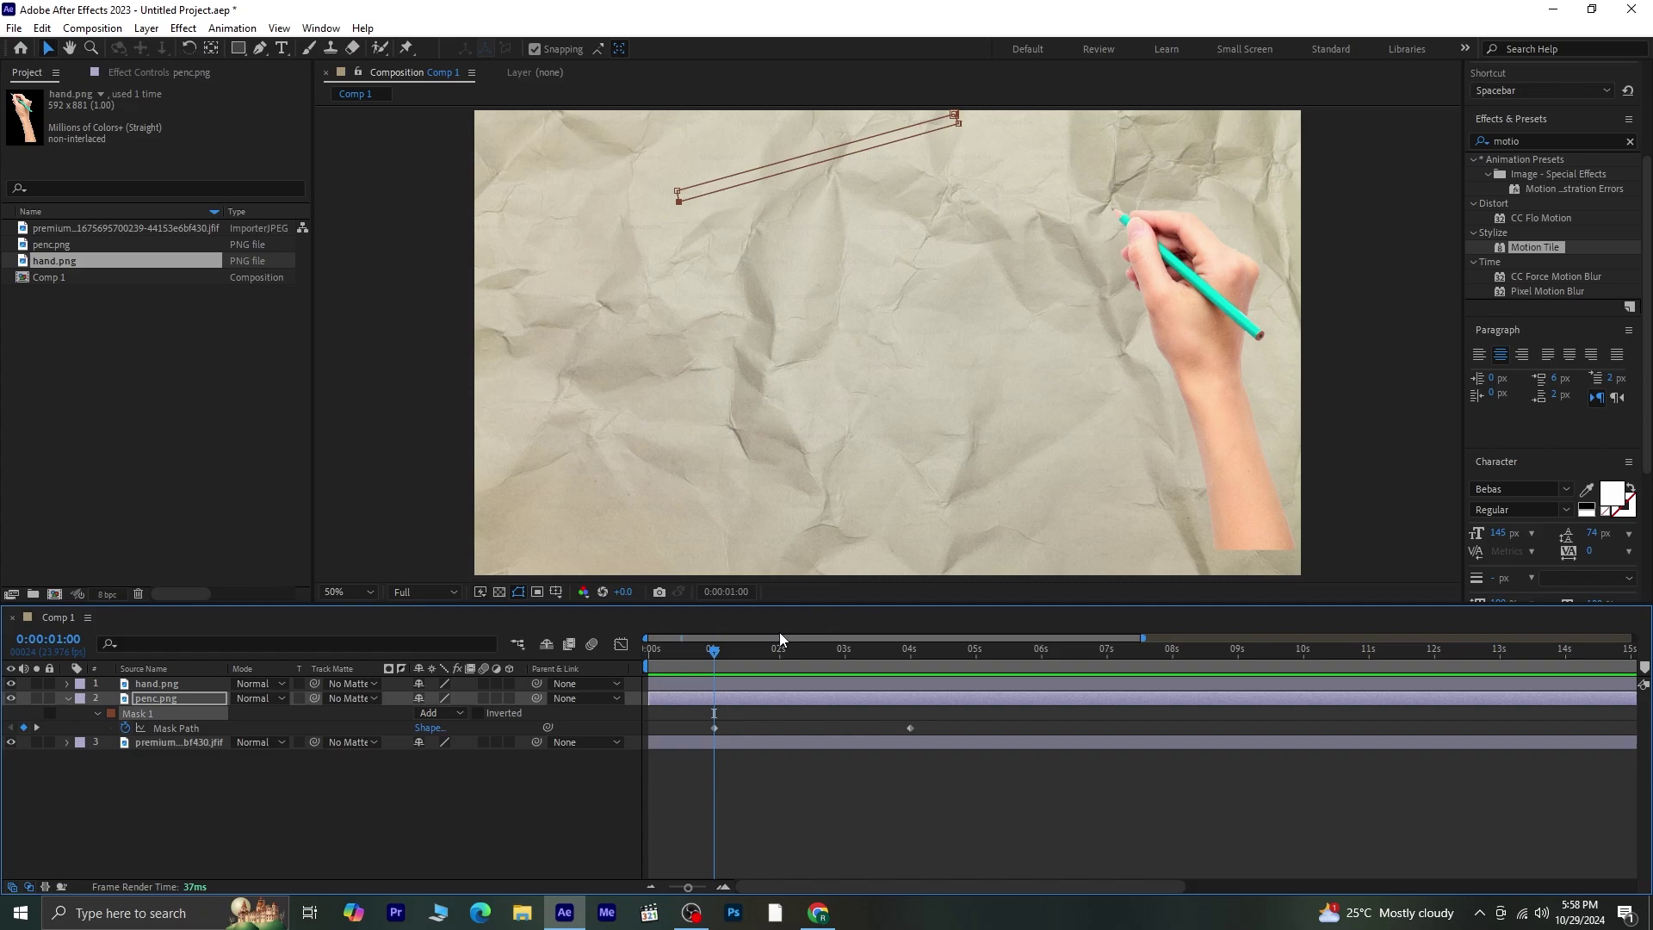
Keyframe hand.png's Position at about 1 s with the pencil on the portrait's top stroke.
left_click(199, 683)
key("p")
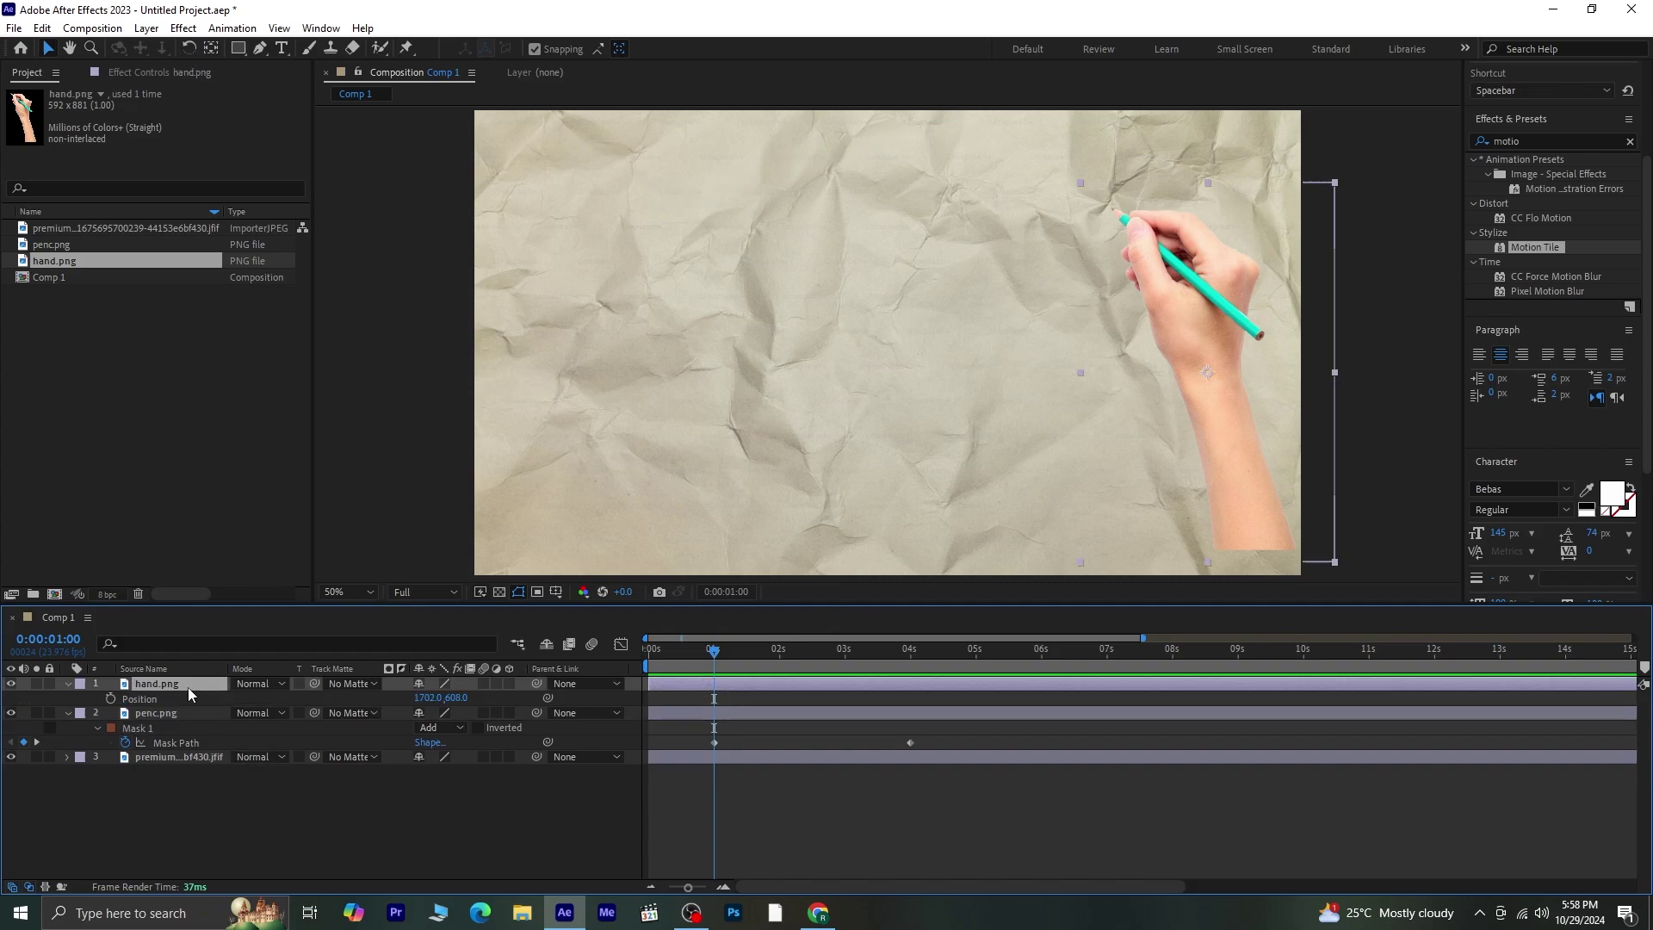
left_click(110, 698)
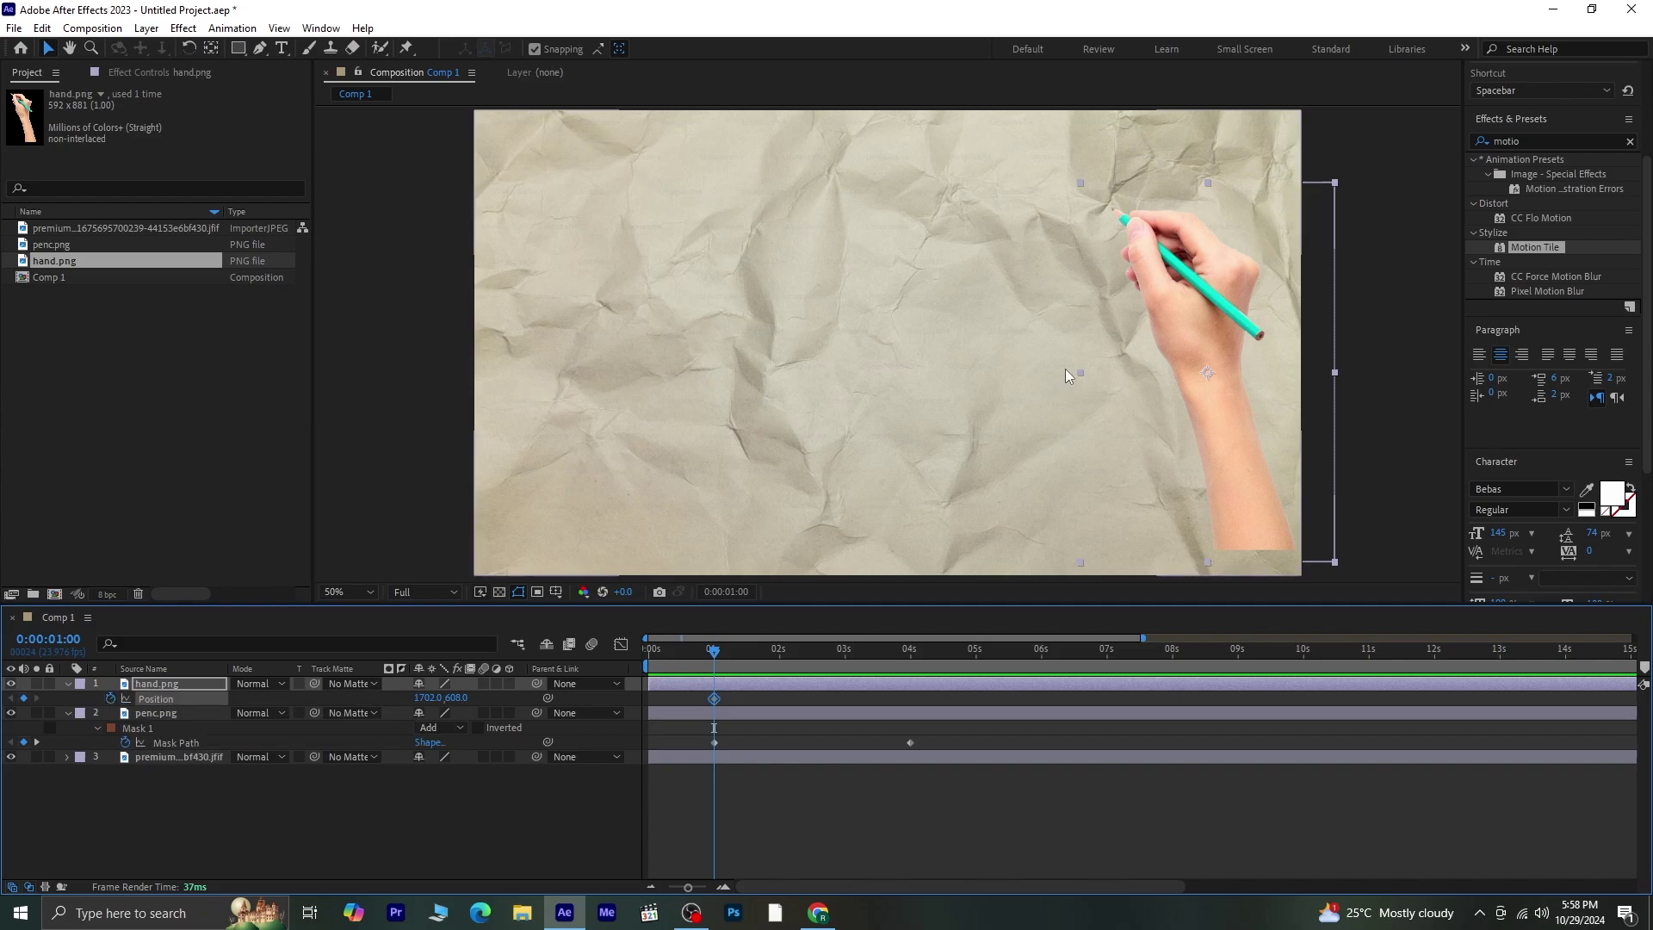
left_click_drag(1194, 302, 922, 226)
key("Page_Down")
key("Page_Down")
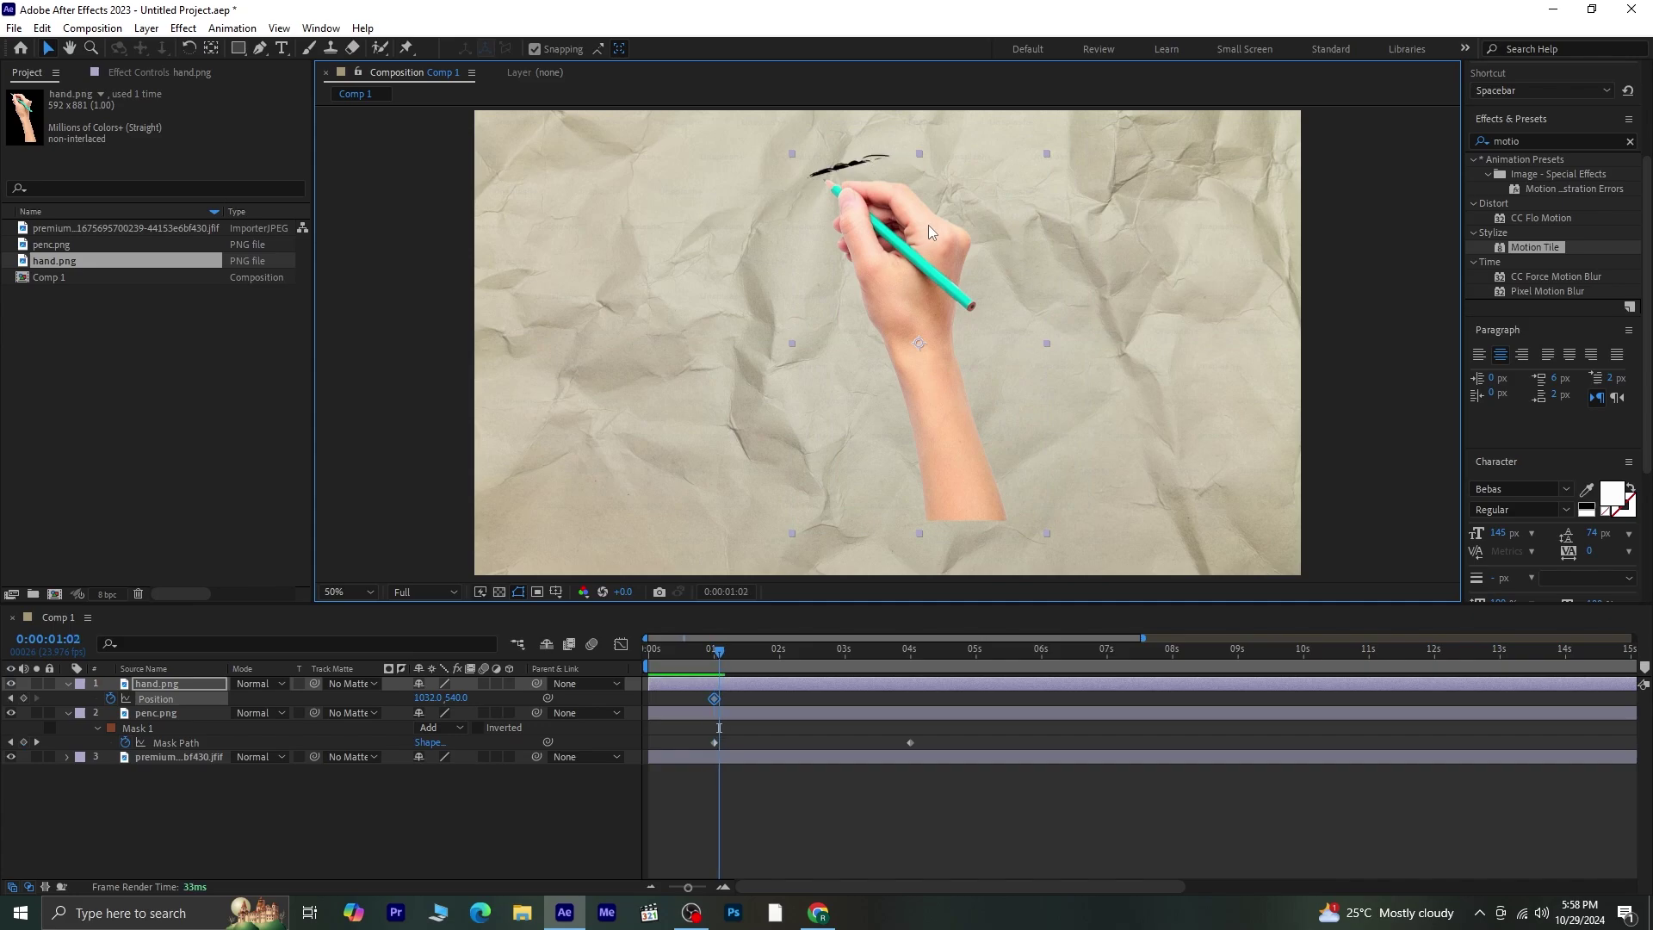
left_click_drag(714, 704, 720, 705)
left_click_drag(890, 265, 889, 244)
key("Left")
key("Left")
key("Left")
key("Left")
key("Left")
key("Left")
key("Left")
key("Left")
key("Left")
key("Left")
key("Left")
key("Left")
key("Left")
key("Left")
key("Left")
key("Left")
key("Left")
key("Left")
key("Left")
key("Left")
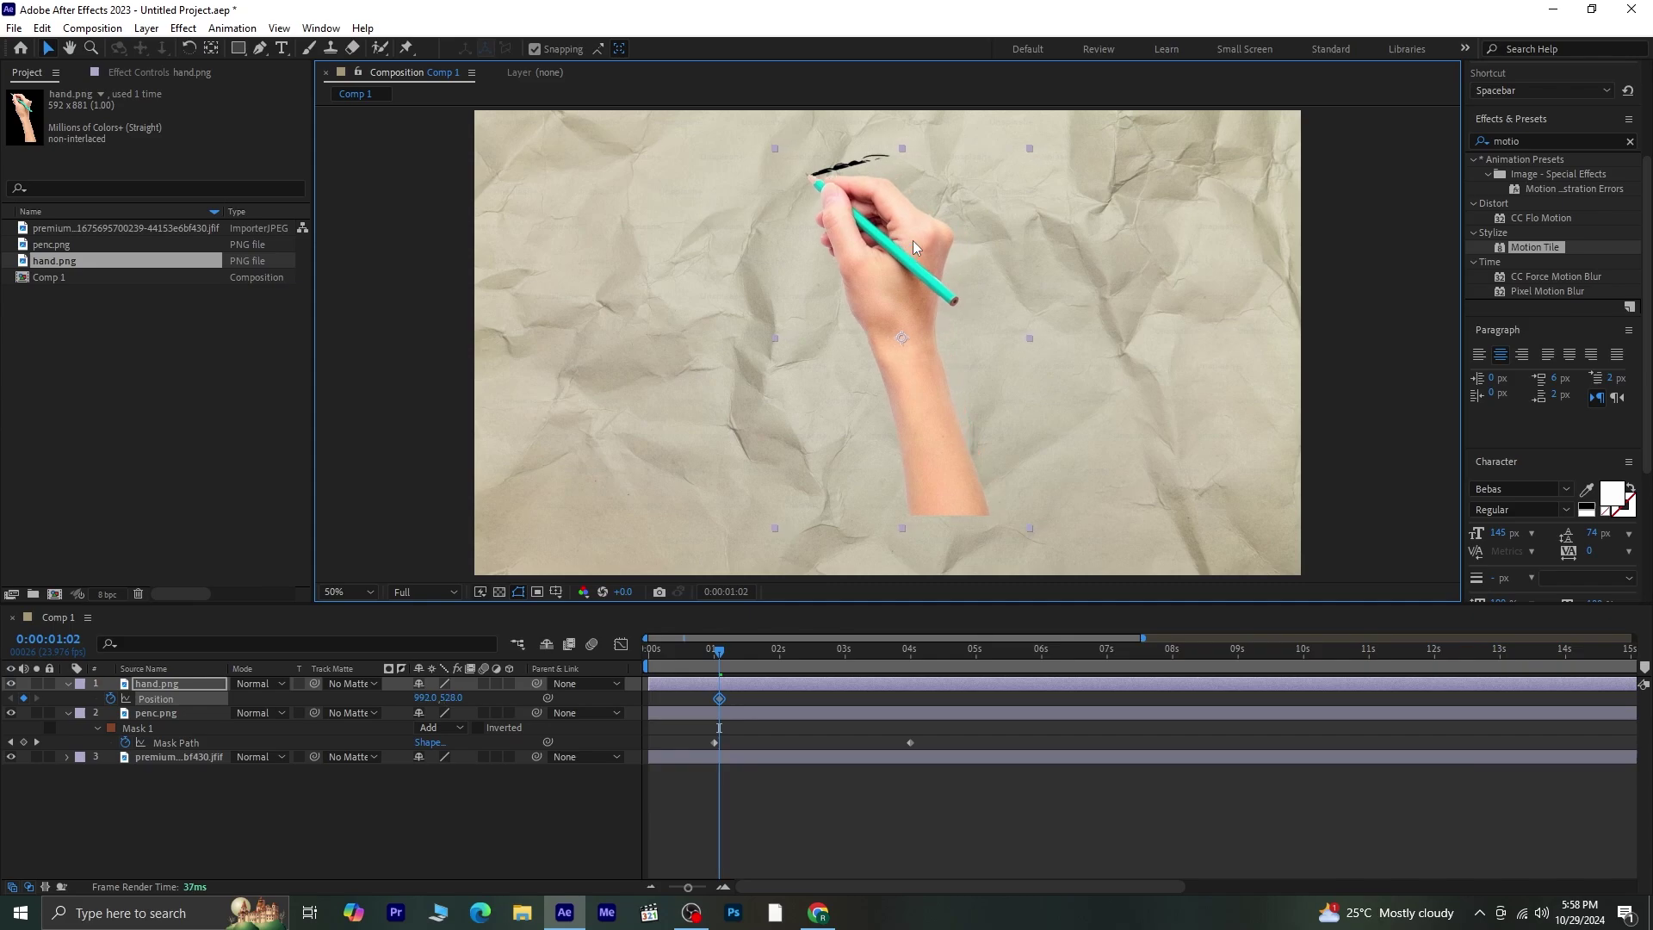
Set the hand's 0 s position below the paper, slightly right, and preview the motion.
left_click_drag(717, 657, 649, 657)
left_click_drag(890, 306, 918, 771)
left_click_drag(936, 575, 1052, 583)
key("space")
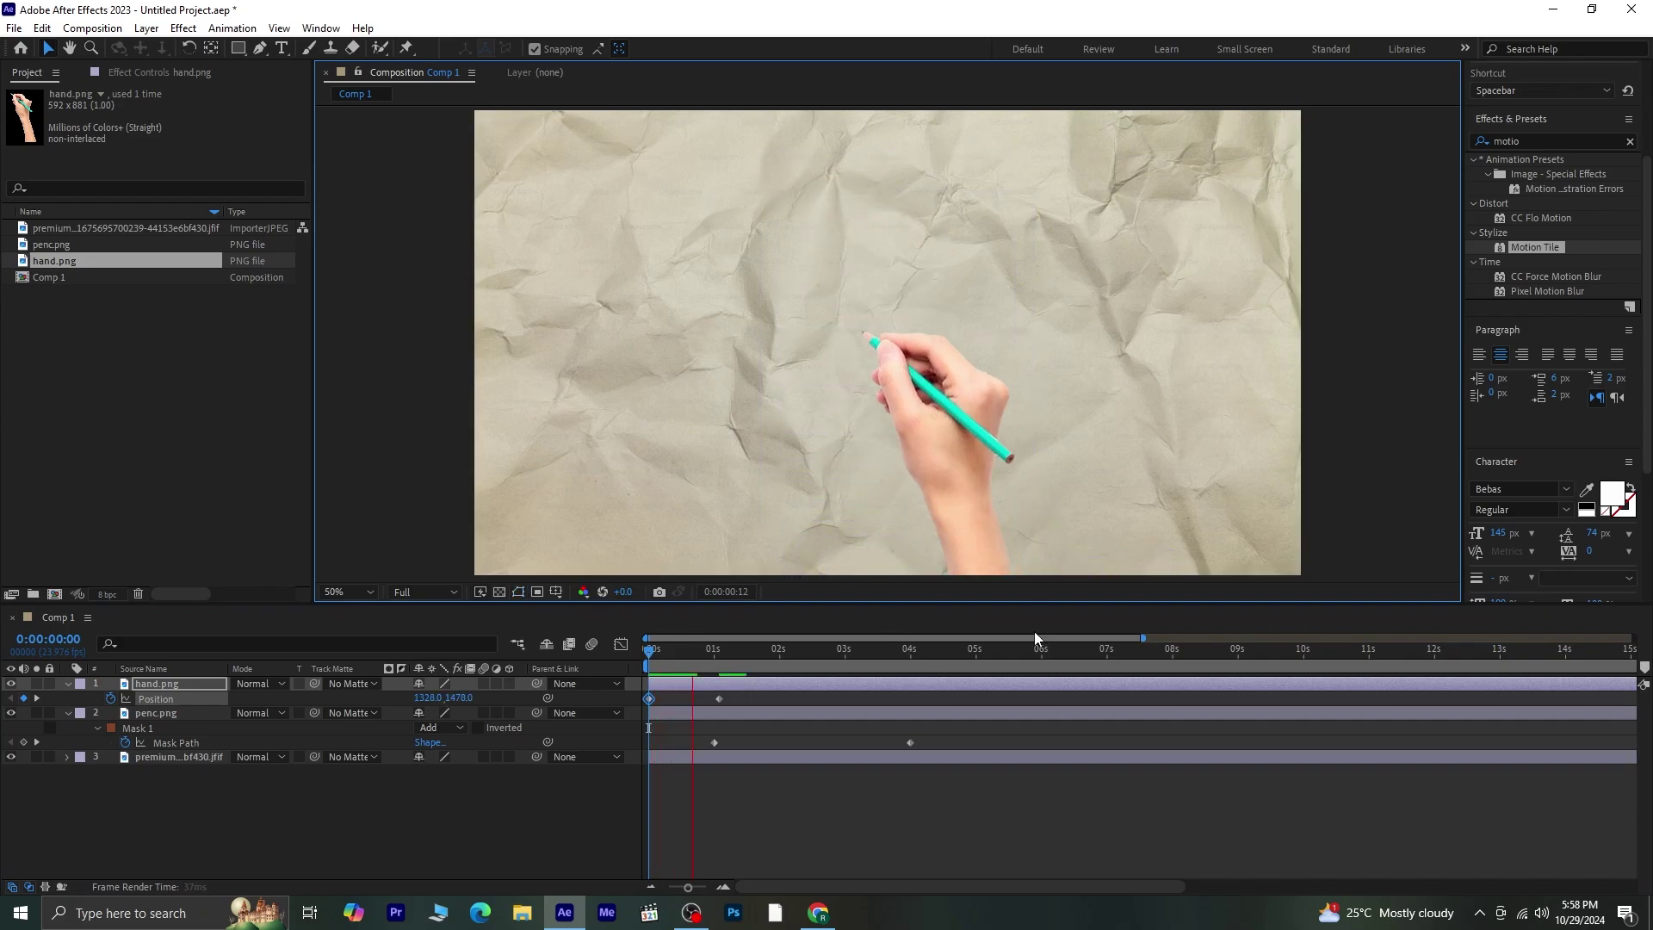
key("space")
mouse_move(750, 654)
left_mouse_down()
mouse_move(680, 663)
mouse_move(673, 699)
mouse_move(708, 663)
mouse_move(718, 691)
left_mouse_up()
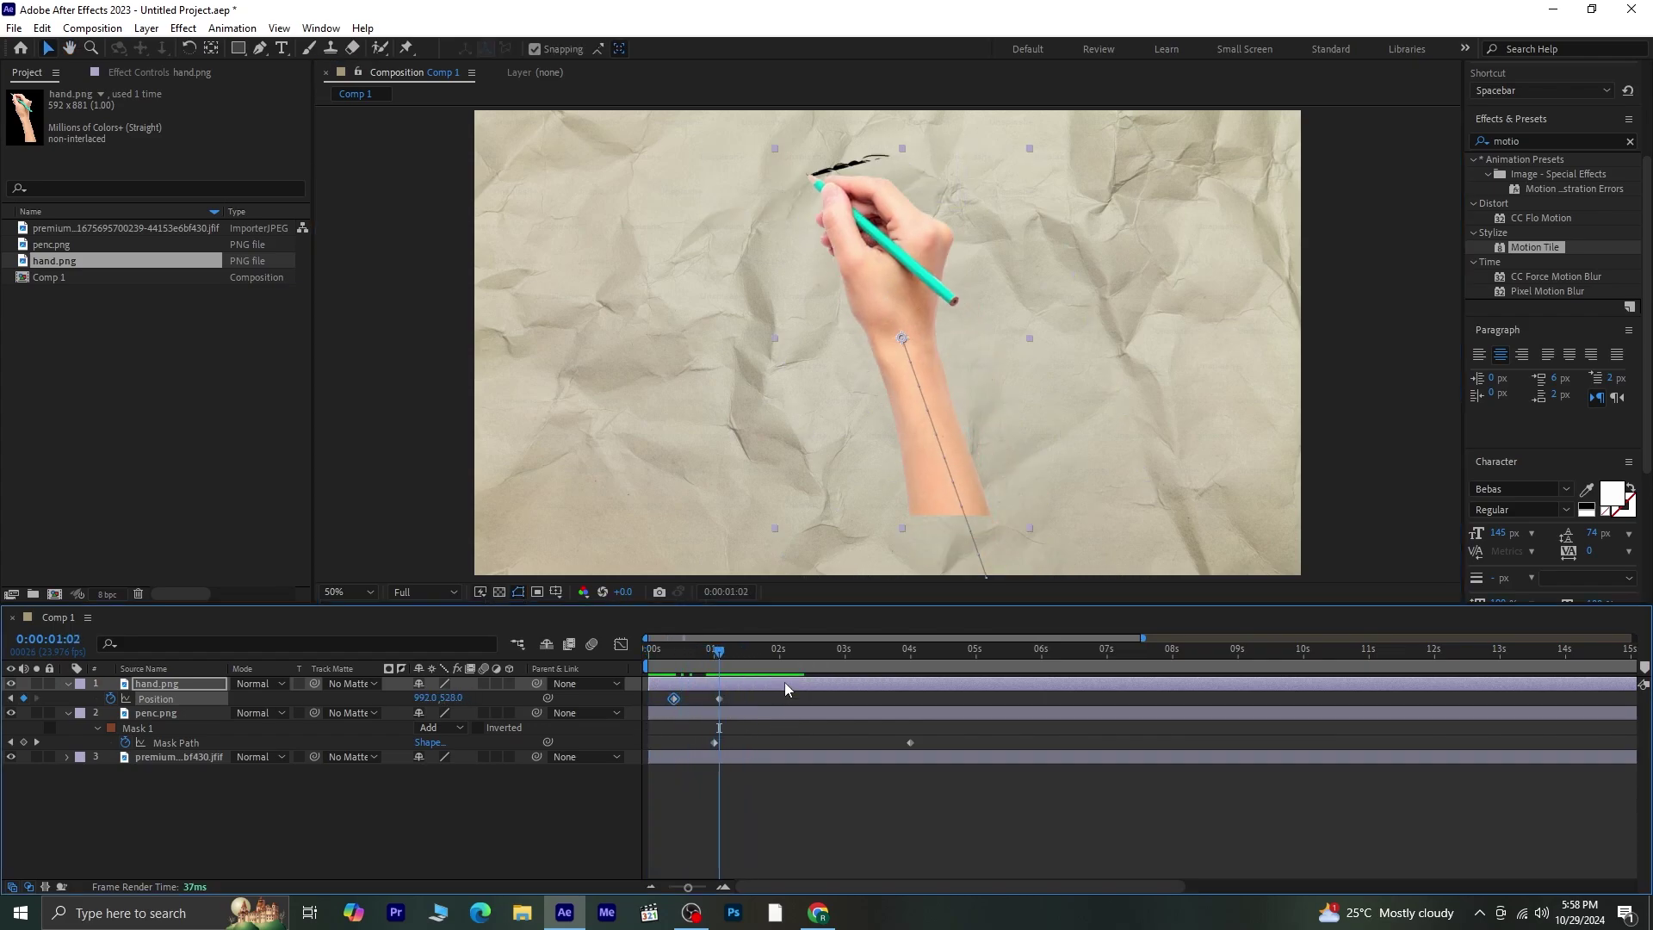
key("space")
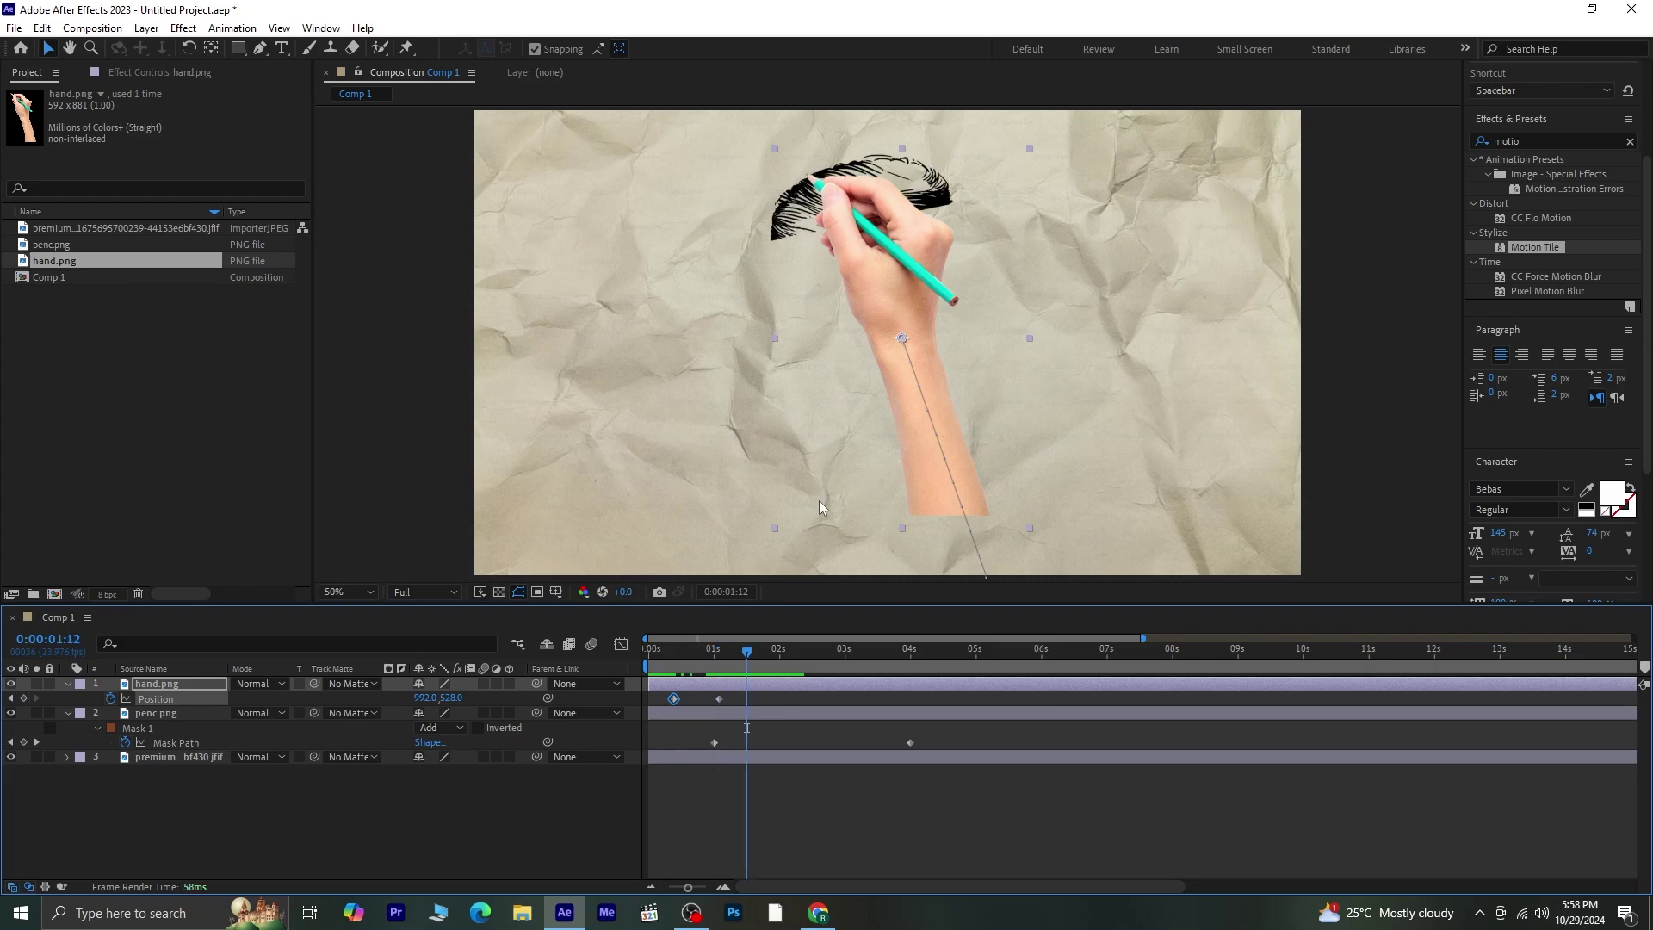
Add hand Position keyframes every ten frames, following the strokes across the upper sketch.
mouse_move(849, 241)
left_mouse_down()
mouse_move(995, 269)
mouse_move(906, 390)
mouse_move(875, 393)
left_mouse_up()
key("shift+Page_Down")
key("shift+Left")
key("shift+Left")
key("shift+Left")
key("Left")
key("Left")
key("Up")
key("Up")
key("shift+Up")
key("shift+Up")
key("Up")
key("Up")
key("Up")
key("Up")
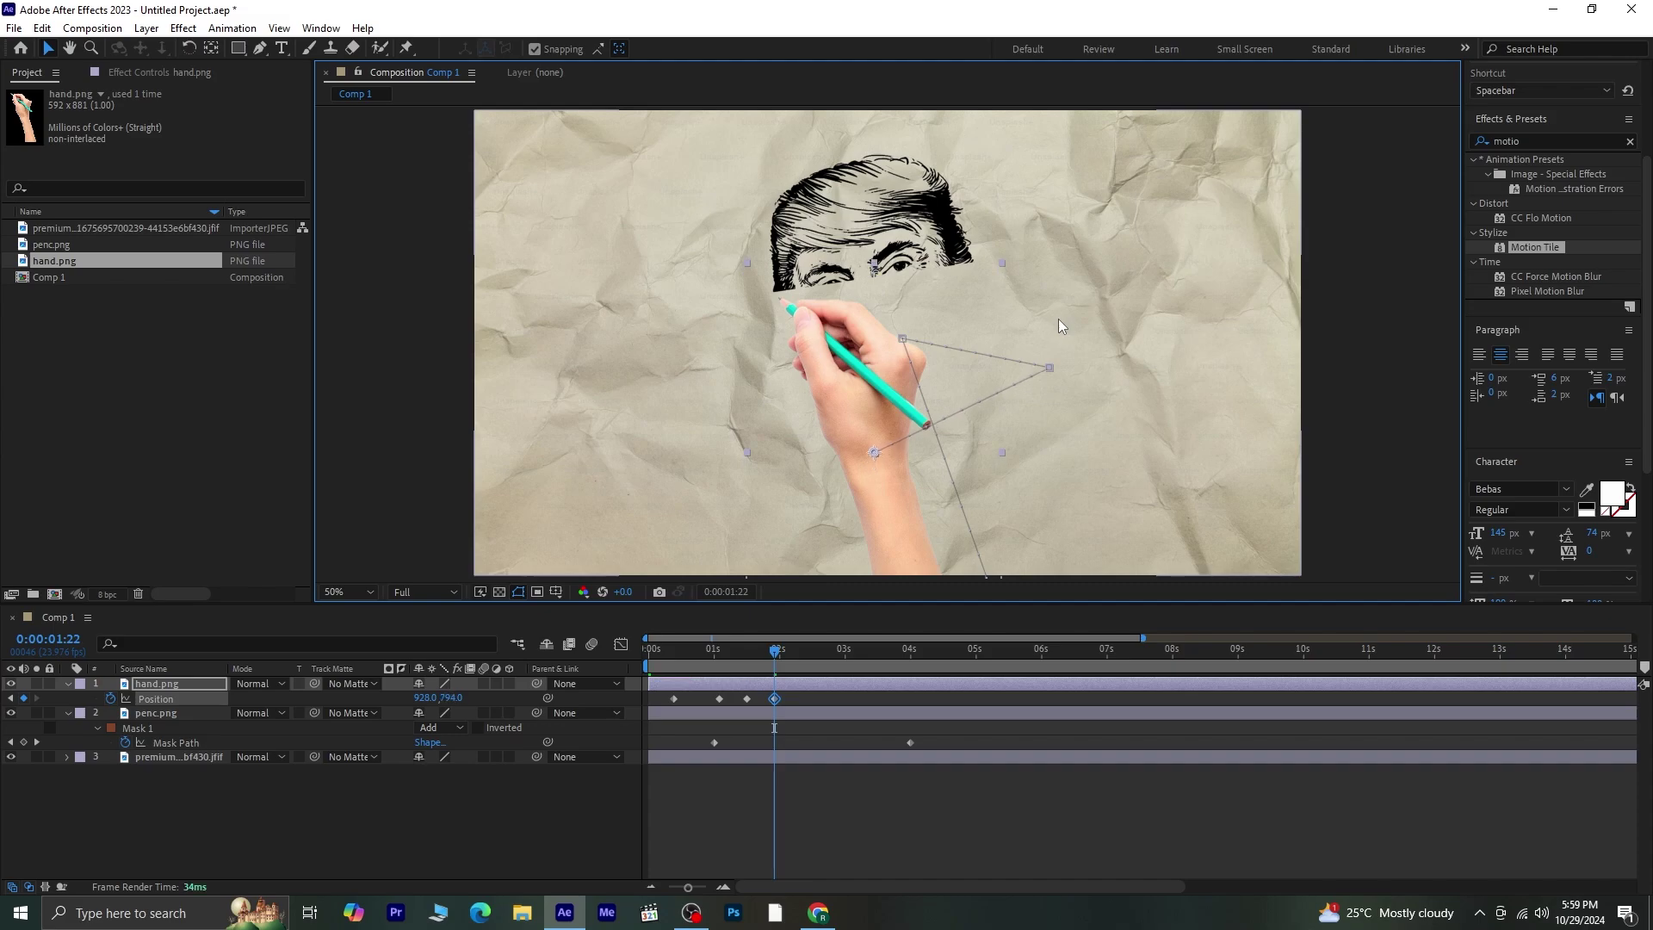
key("shift+Page_Down")
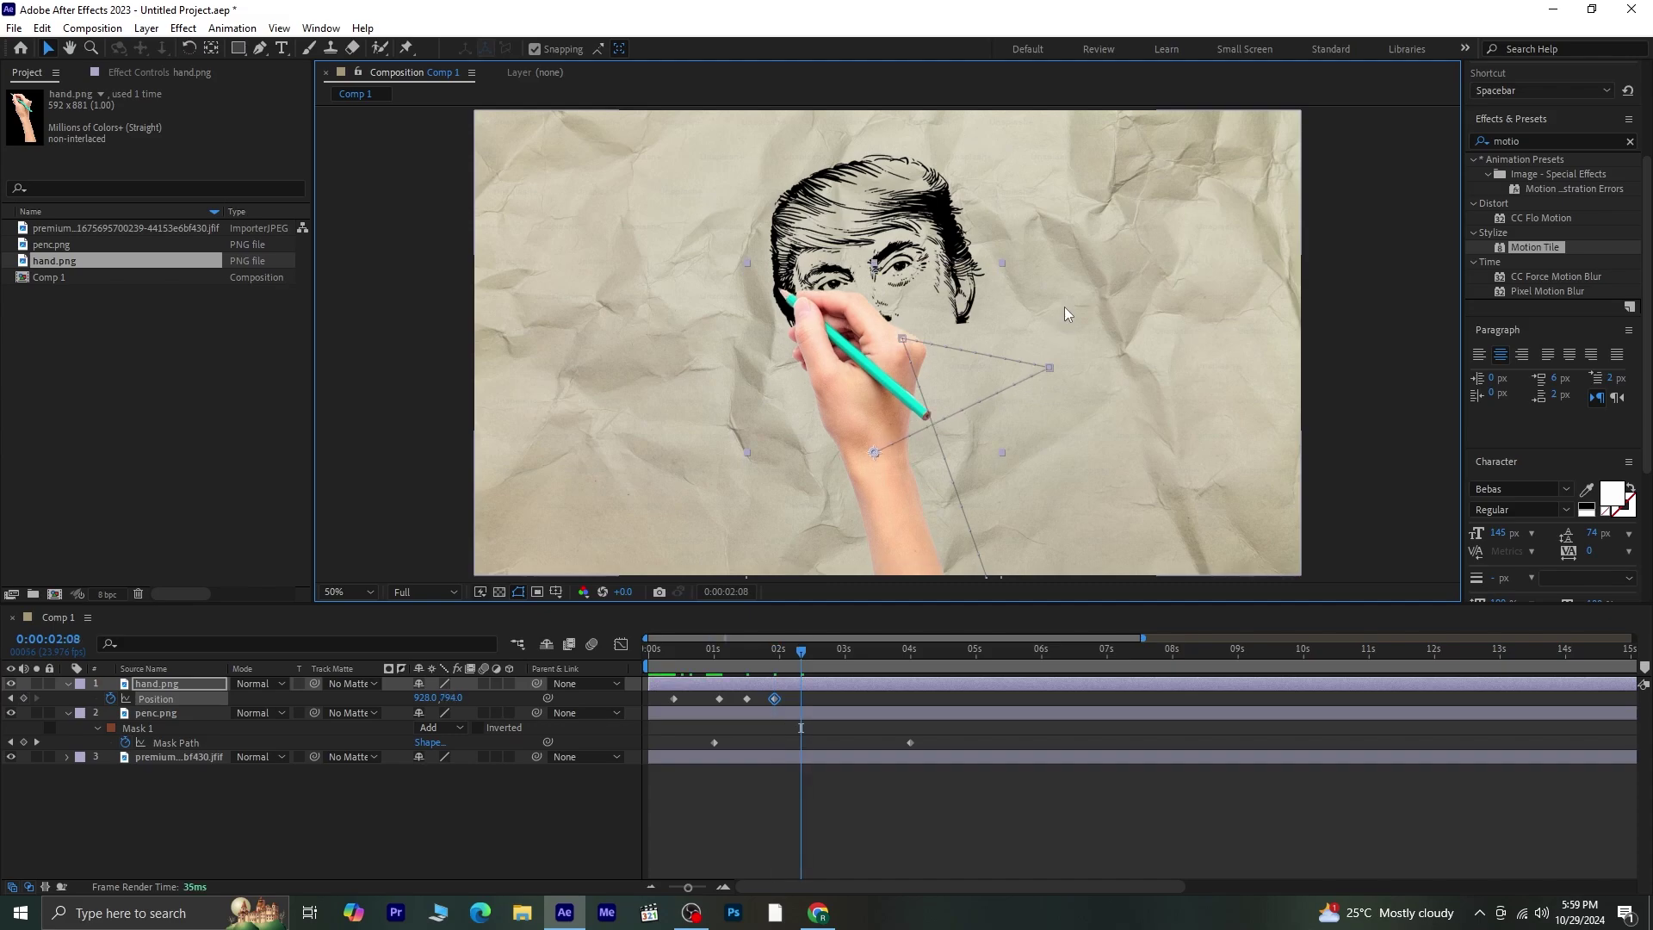
left_click_drag(827, 348, 1007, 389)
key("shift+Page_Down")
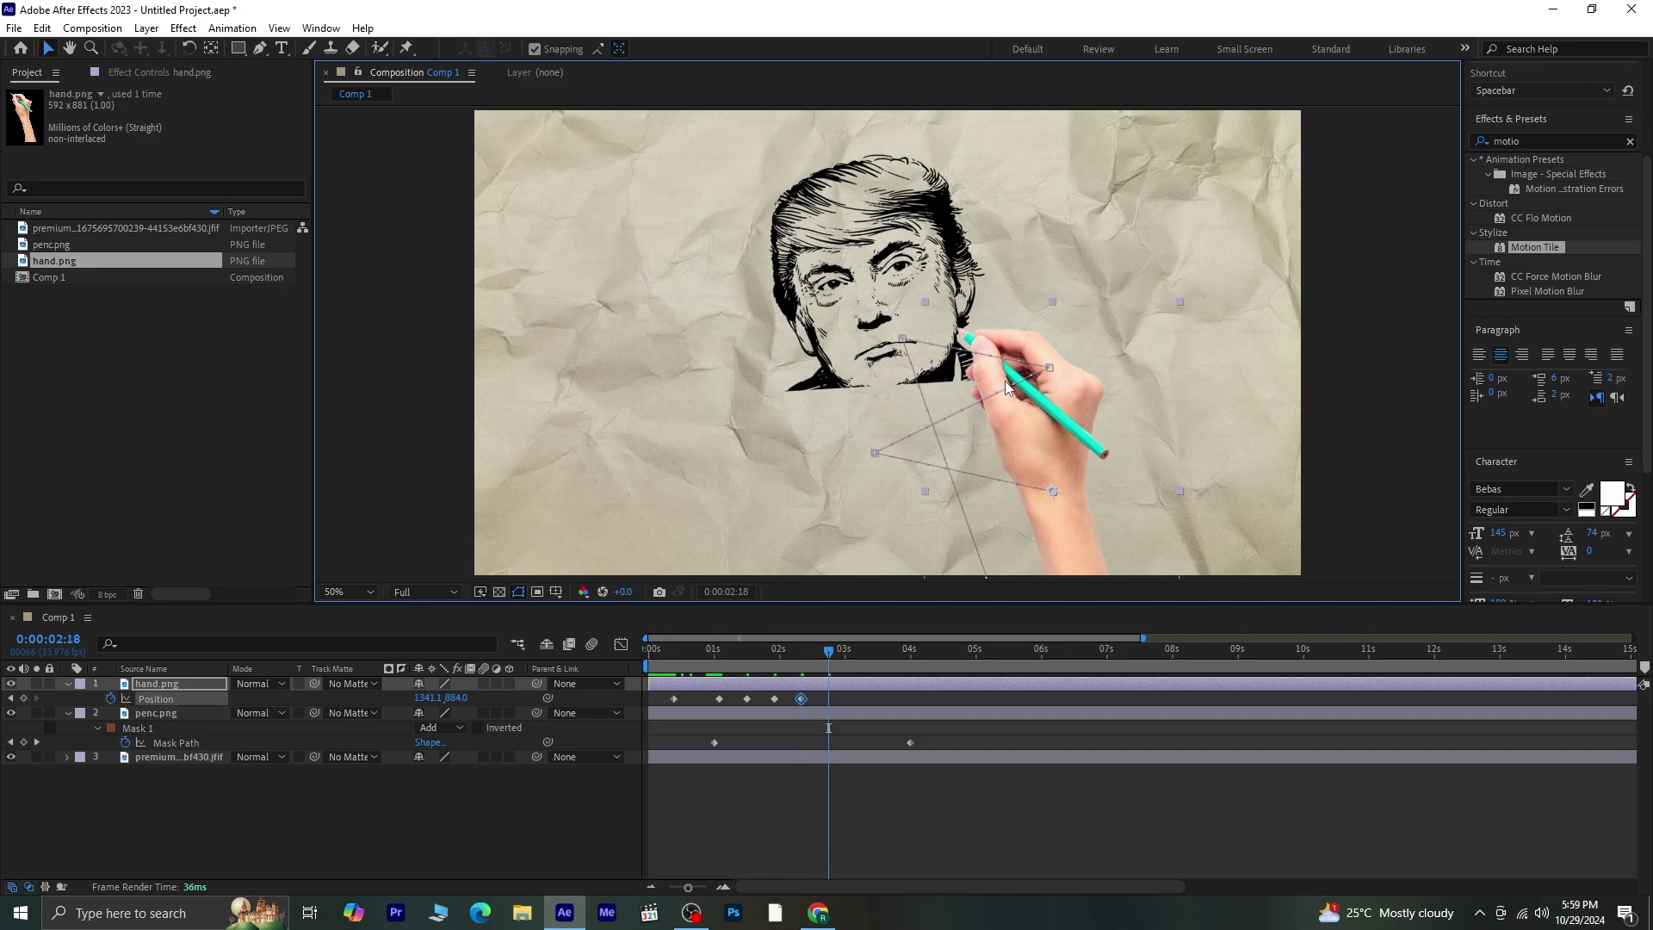
mouse_move(1031, 400)
left_mouse_down()
mouse_move(934, 456)
mouse_move(868, 480)
mouse_move(869, 462)
mouse_move(887, 555)
mouse_move(1032, 473)
mouse_move(1137, 491)
mouse_move(817, 572)
left_mouse_up()
Continue the hand keyframes through 4 s, then move it off the portrait to the upper right.
key("shift+Page_Down")
key("shift+Page_Down")
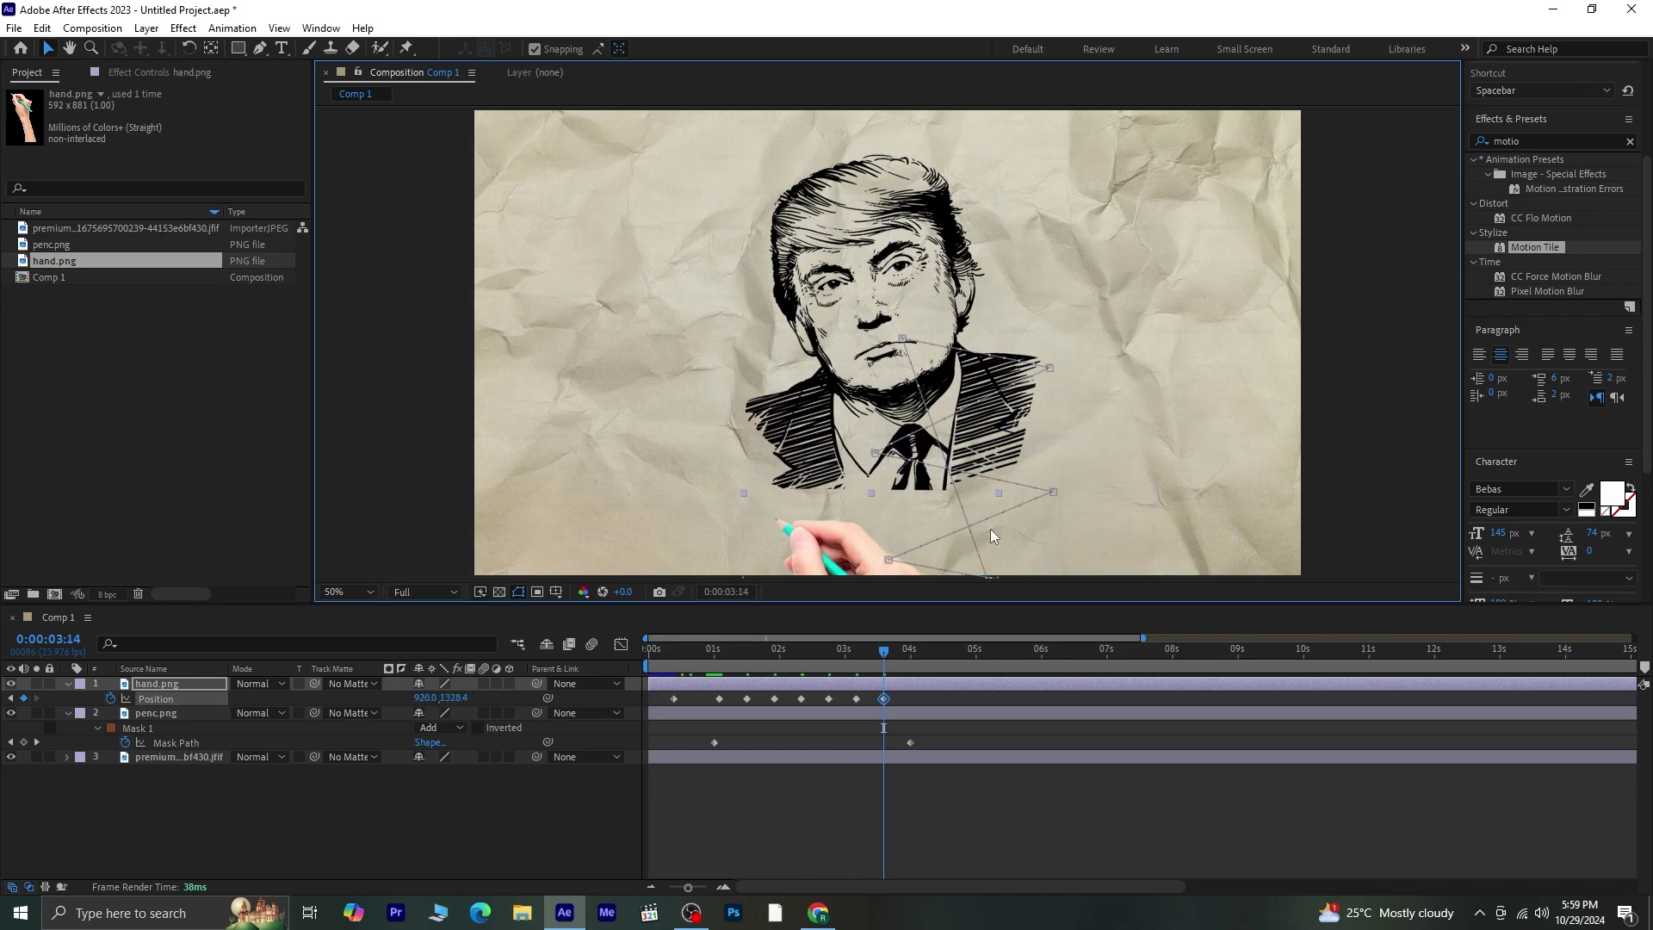
key("Up")
key("Up")
key("Up")
key("Up")
key("Up")
key("Up")
key("Up")
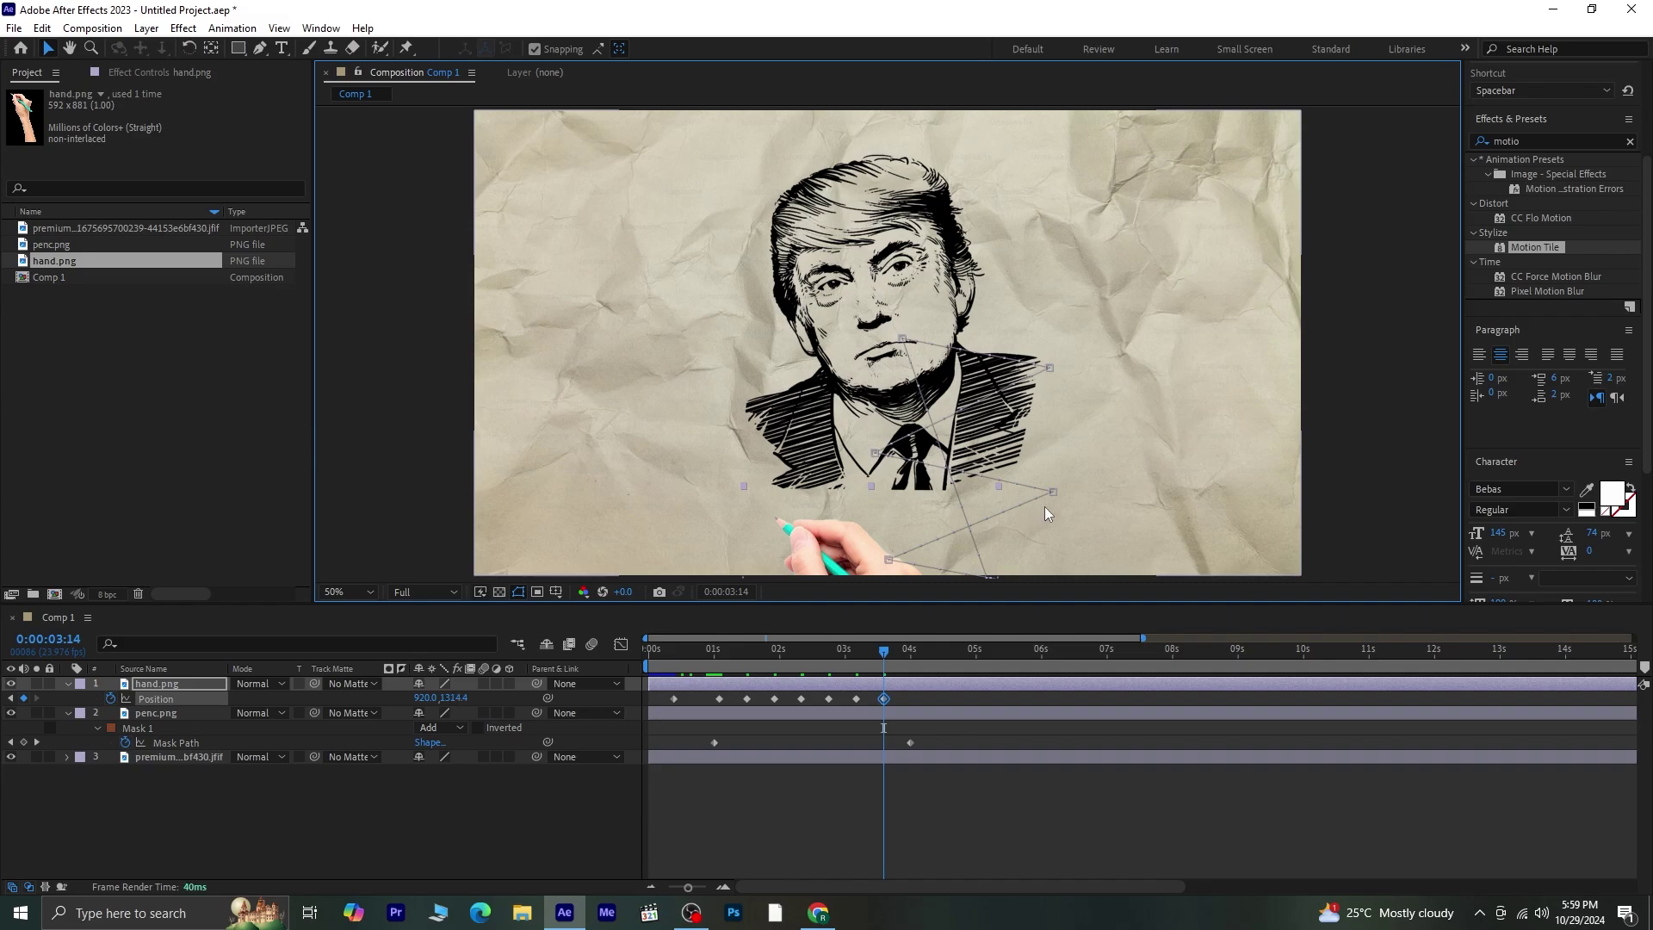
key("Up")
key("Up")
key("Up")
key("Up")
key("Up")
key("Up")
key("Up")
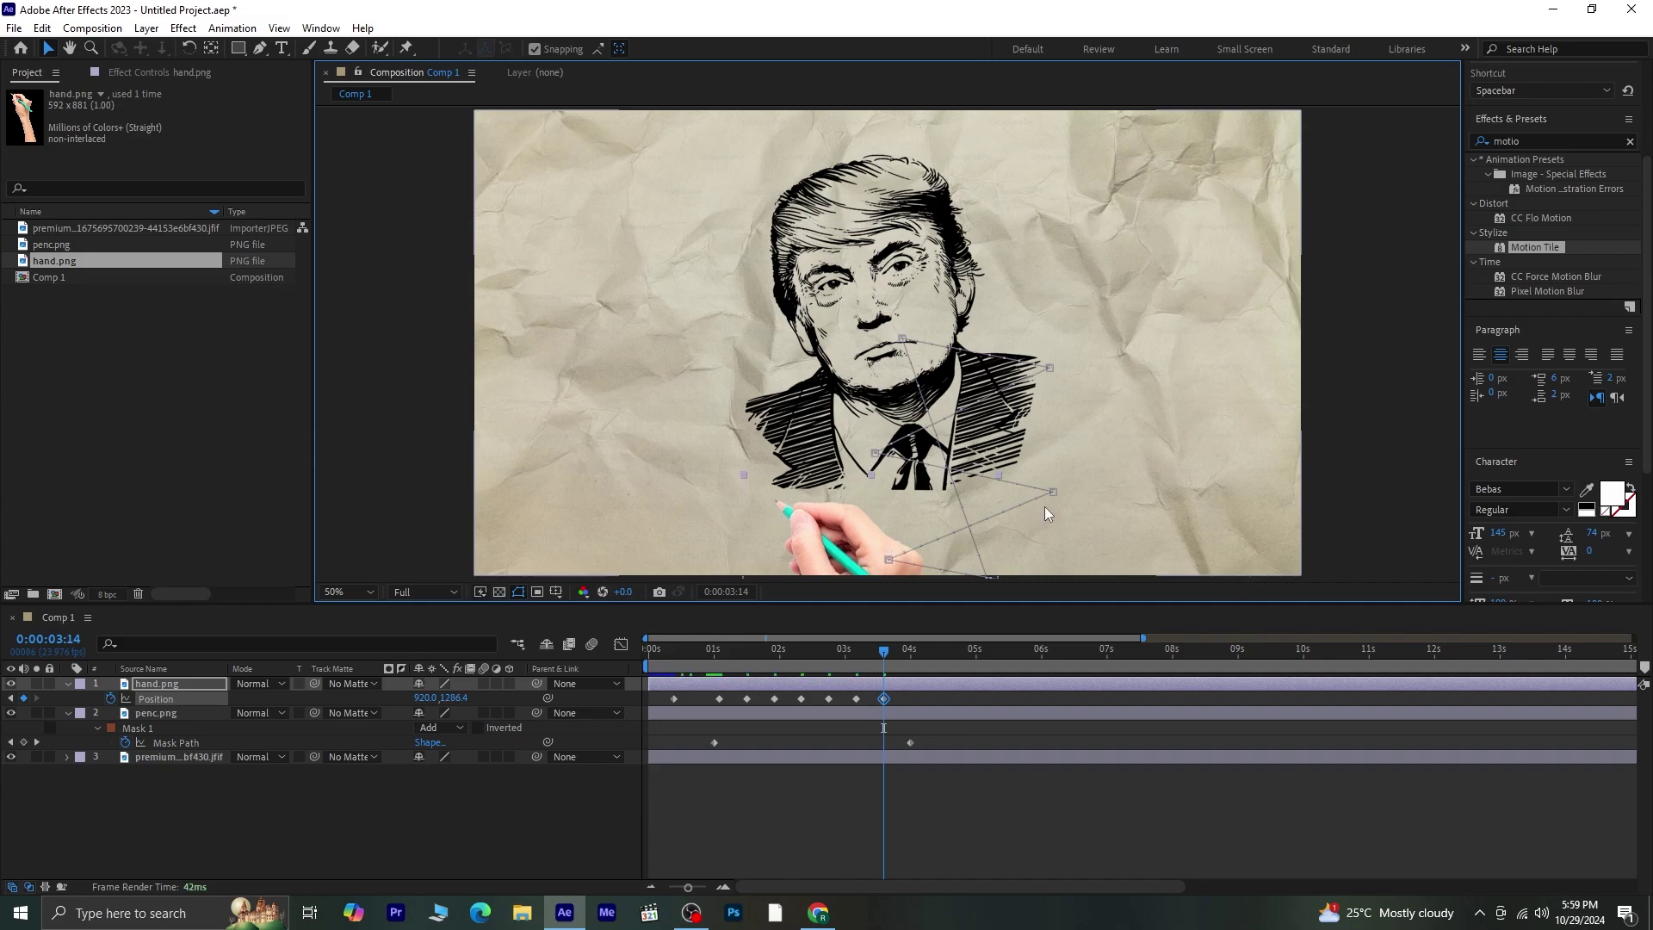
key("shift+Page_Down")
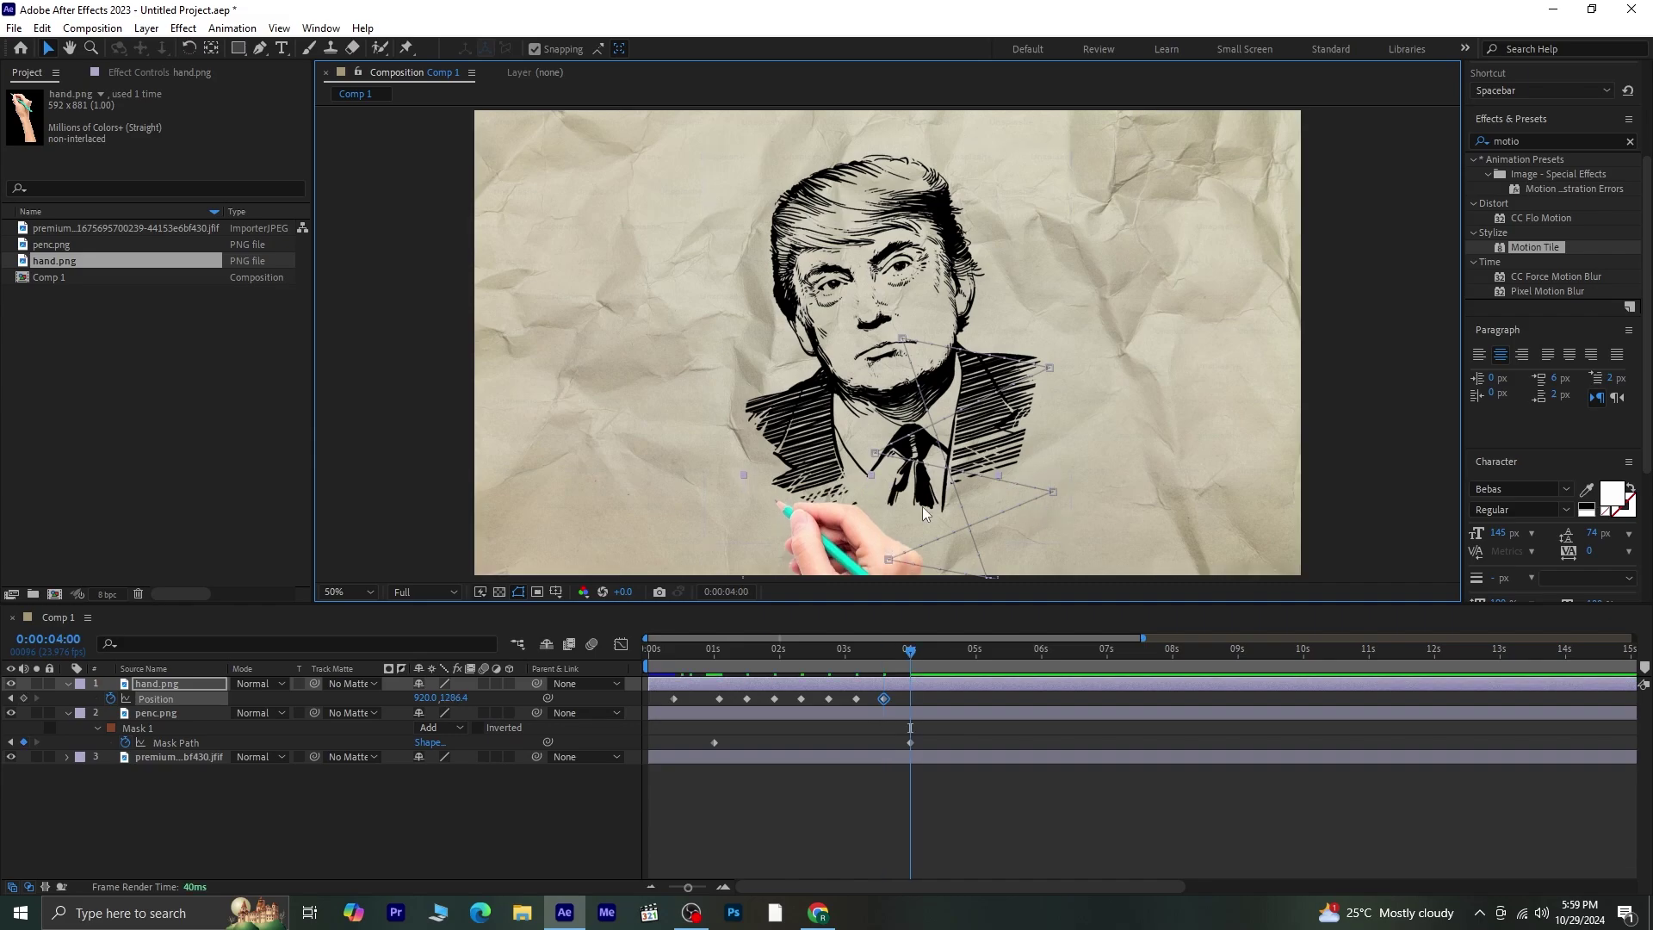
left_click_drag(856, 531, 1040, 542)
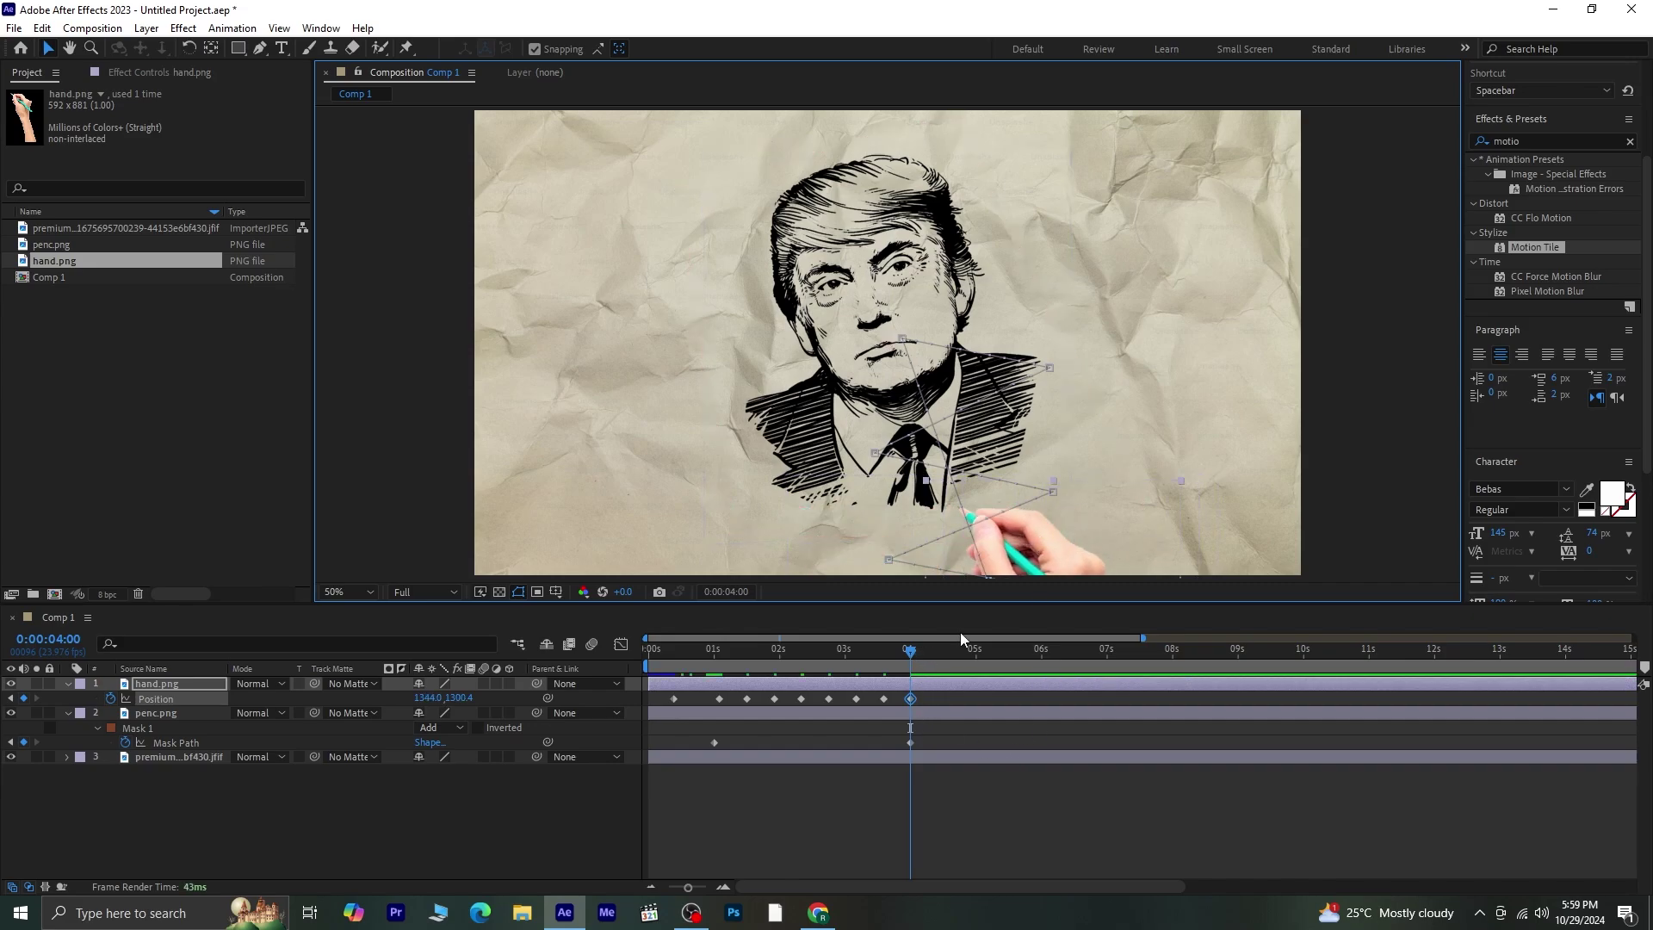
key("shift+Page_Down")
key("shift+Page_Down")
left_click_drag(1050, 515, 1156, 351)
key("Home")
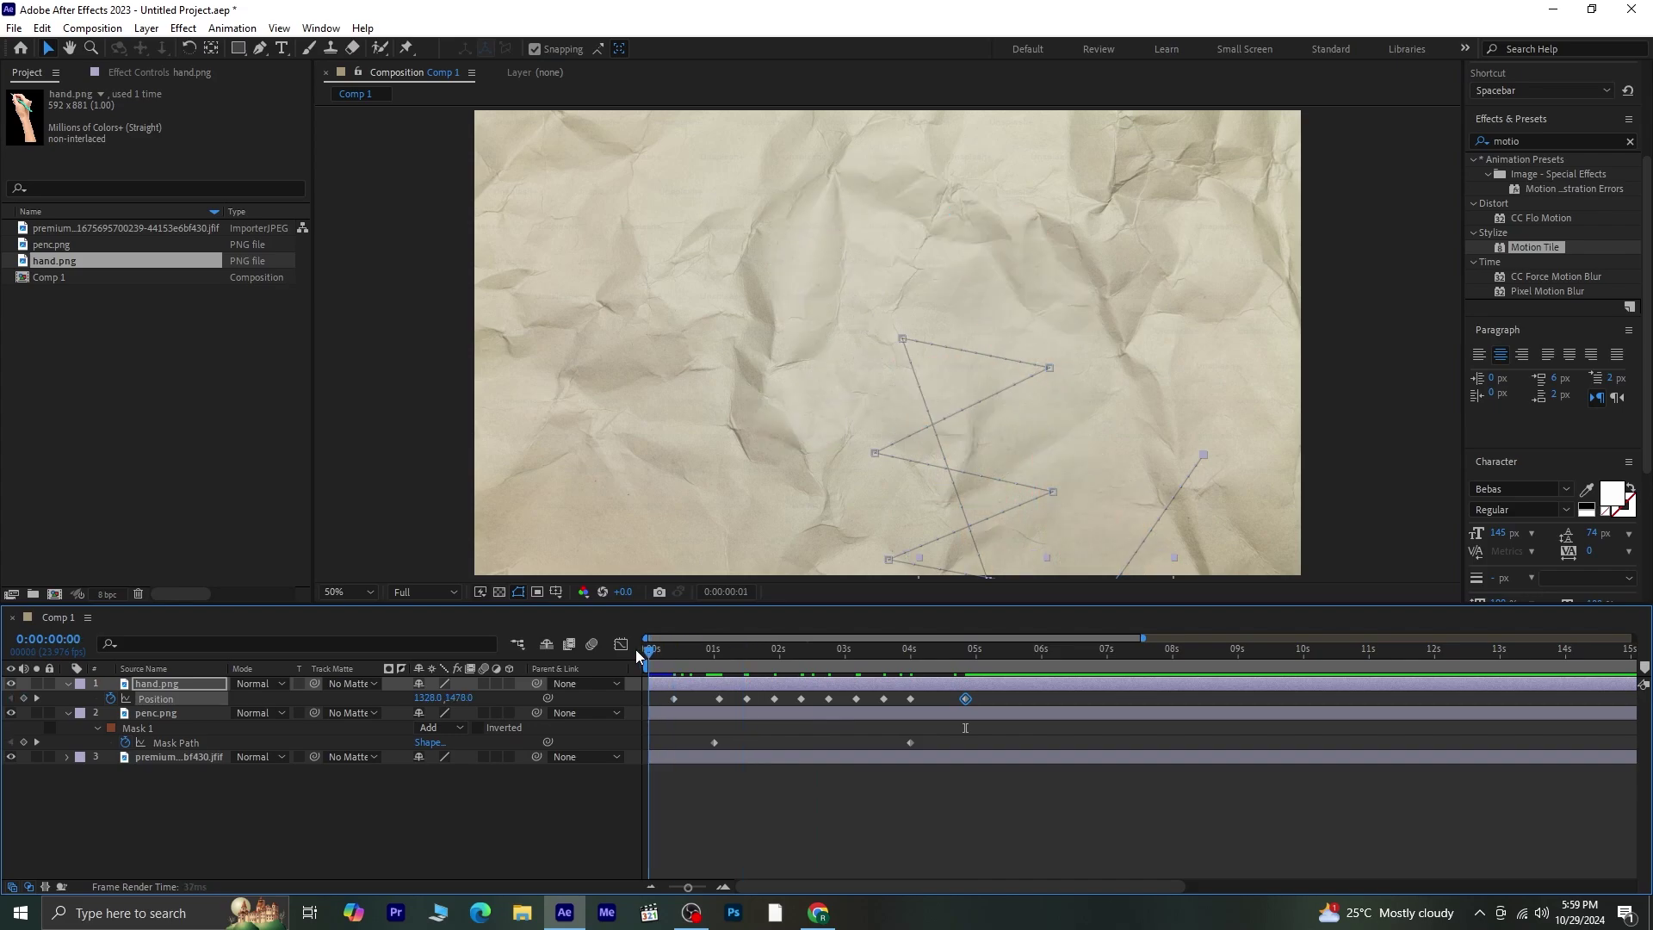
Apply Easy Ease to the hand's first two and last two Position keyframes.
key("space")
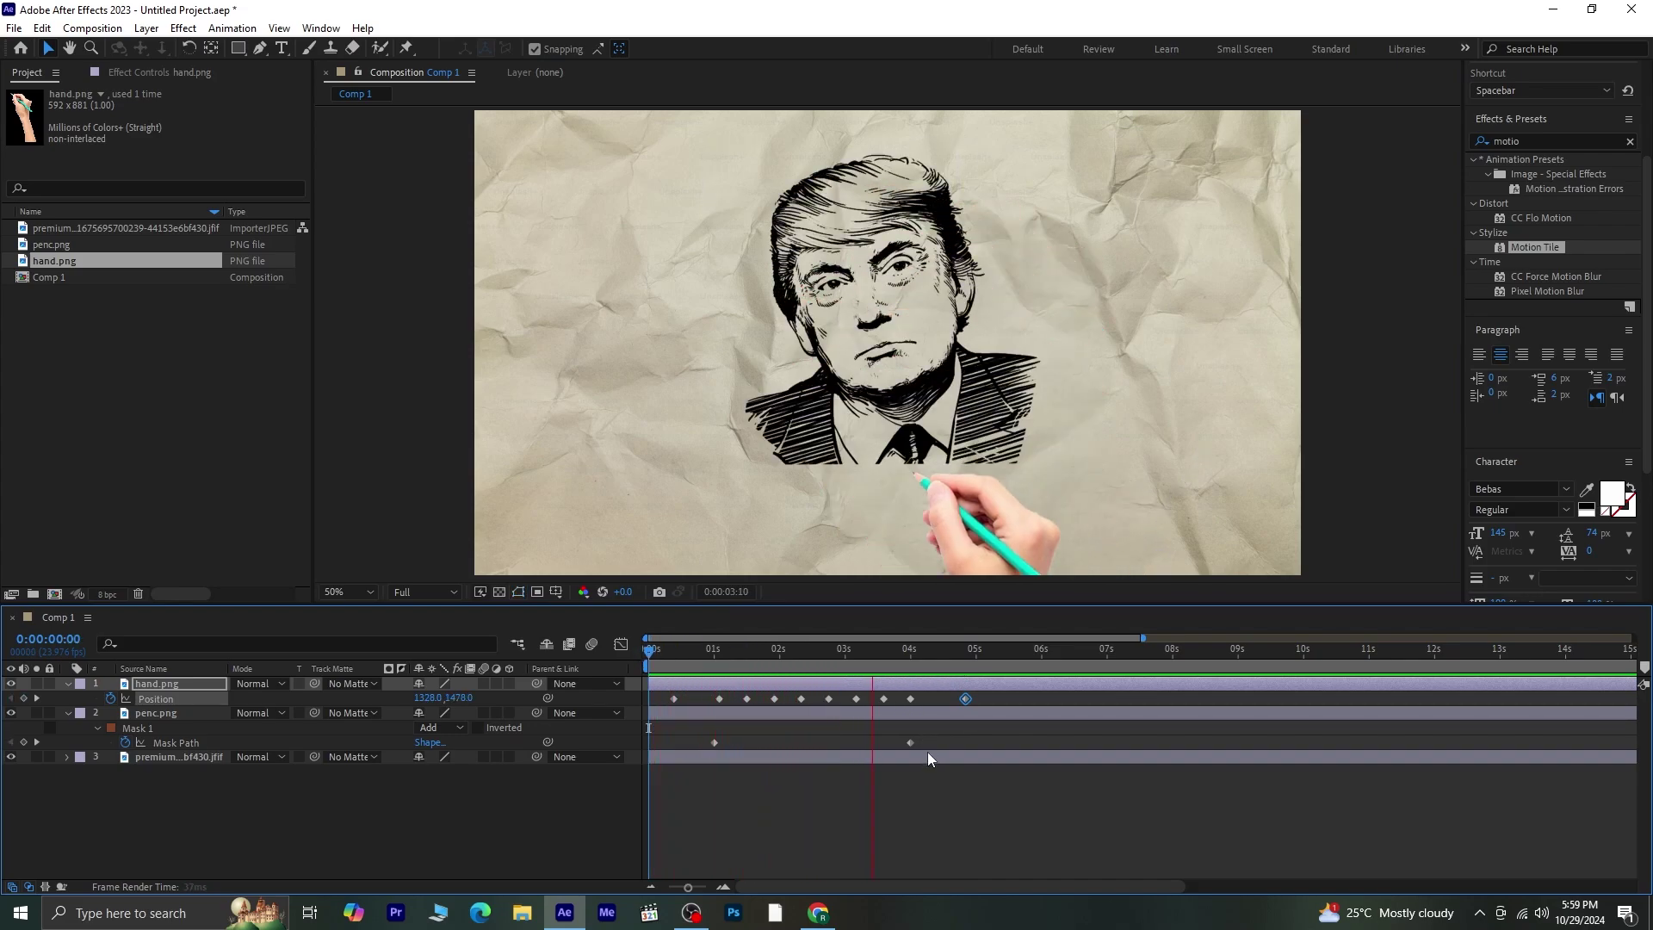
key("space")
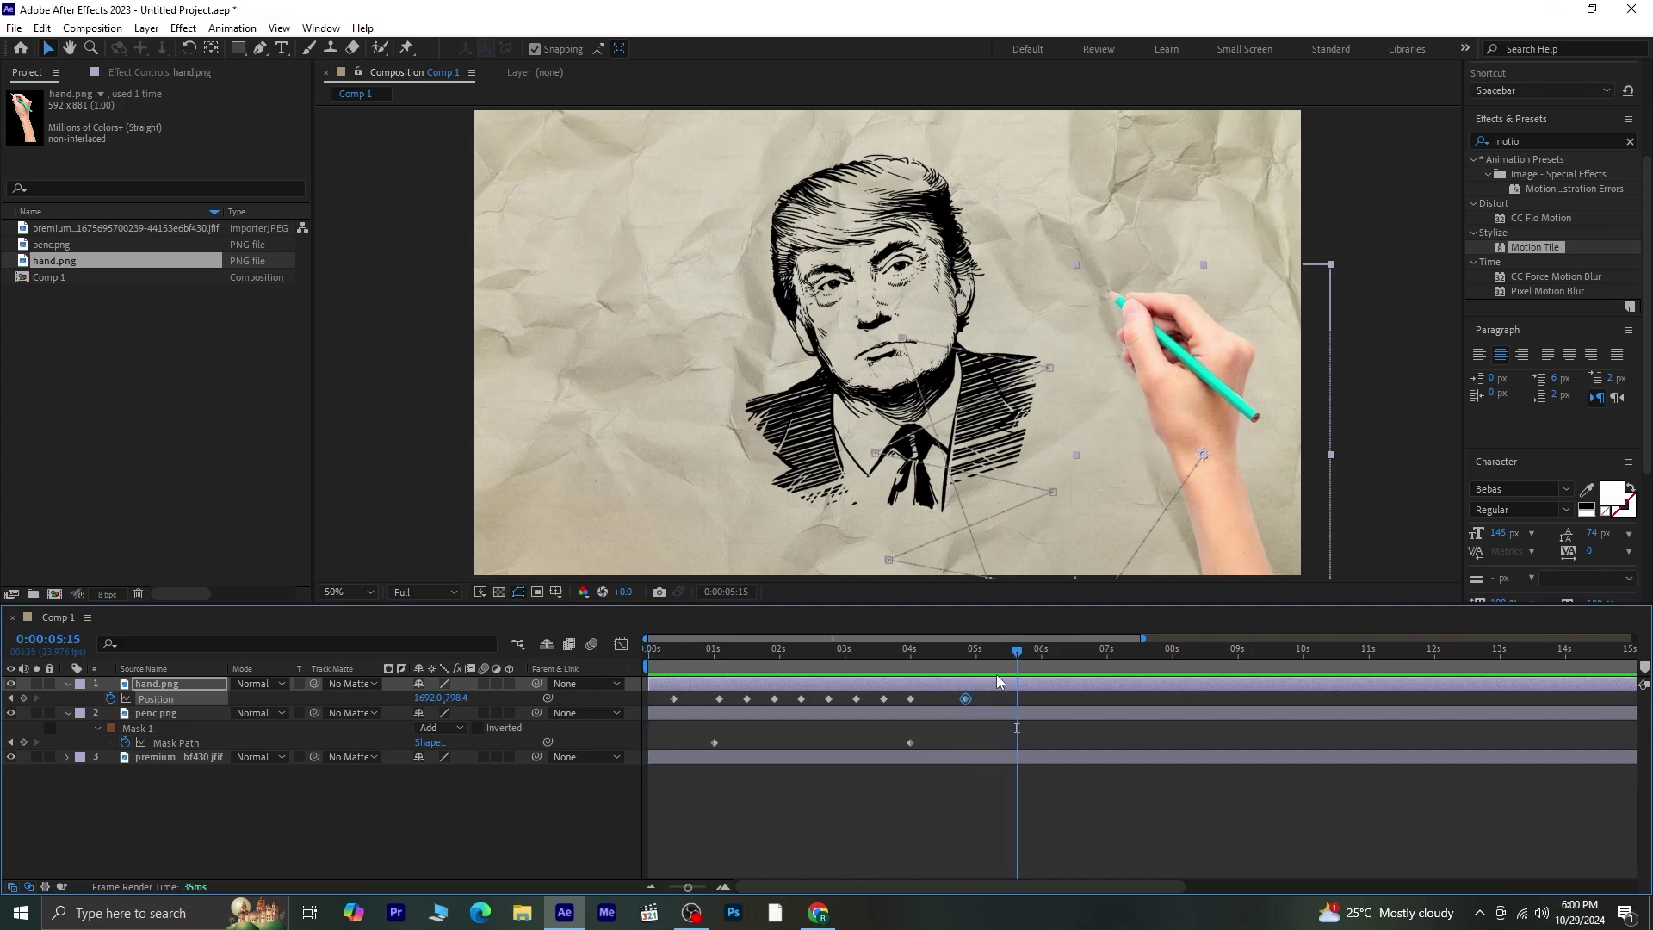
left_click_drag(654, 699, 732, 708)
key("F9")
left_click_drag(989, 694, 904, 711)
key("F9")
Collapse the penc.png and hand.png layer properties and replay the animation.
left_click(66, 713)
left_click(68, 684)
left_click_drag(1016, 651, 533, 647)
key("space")
key("space")
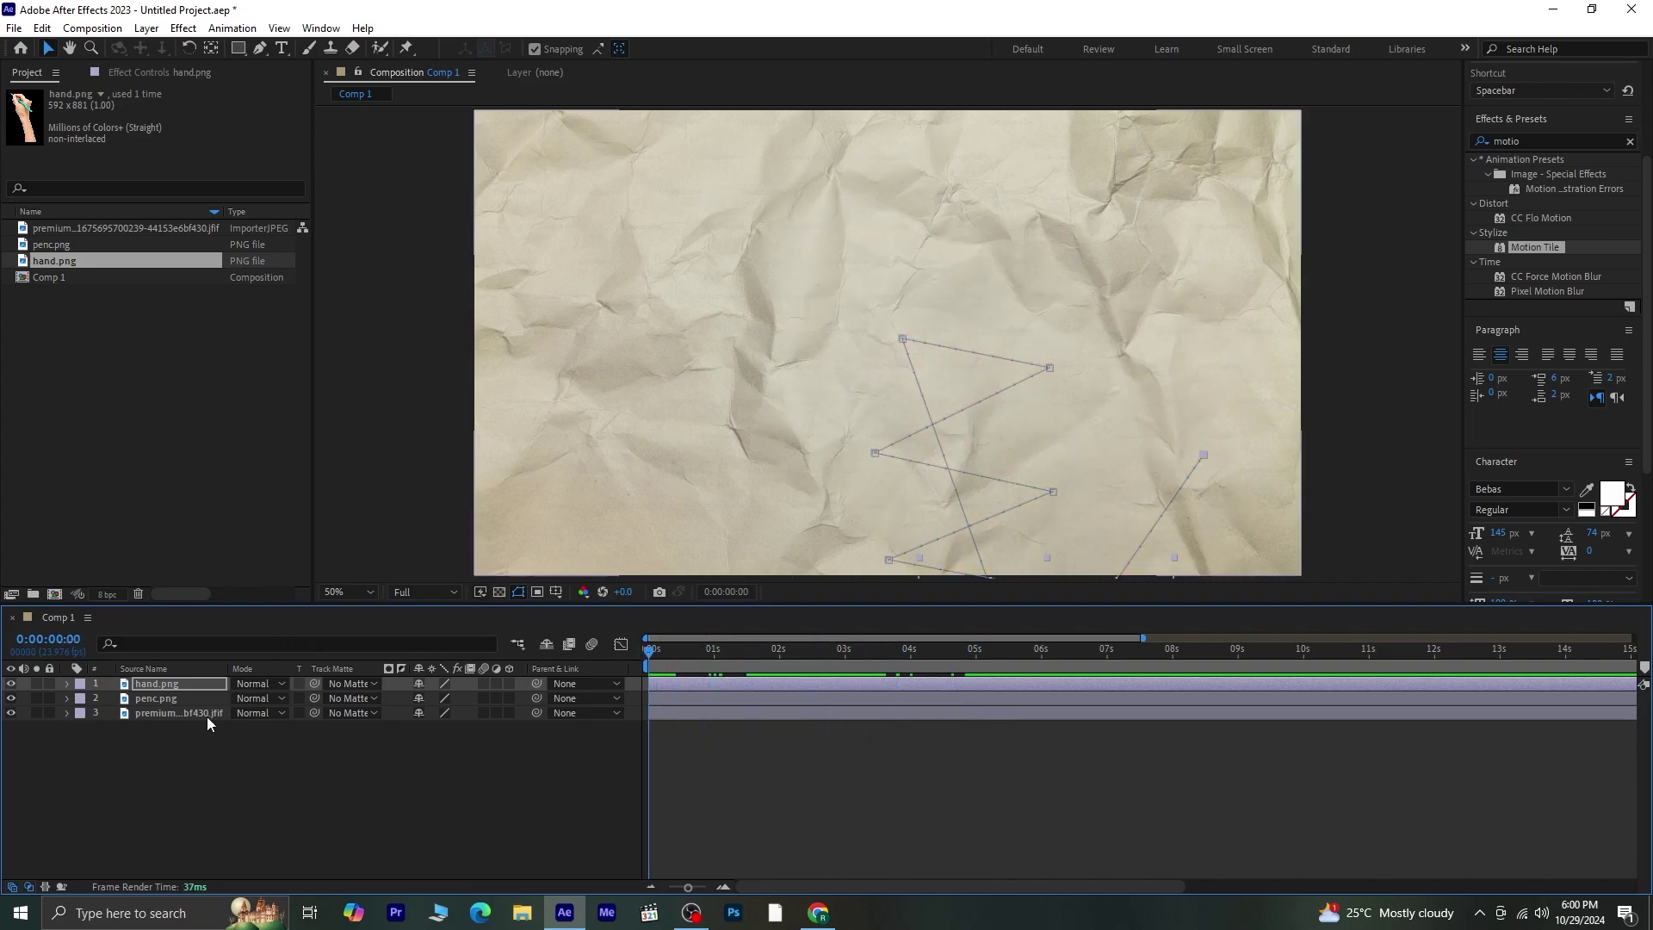
Turn on the 3D Layer switch for hand, pencil sketch and paper layers.
left_click(509, 683)
left_click(509, 698)
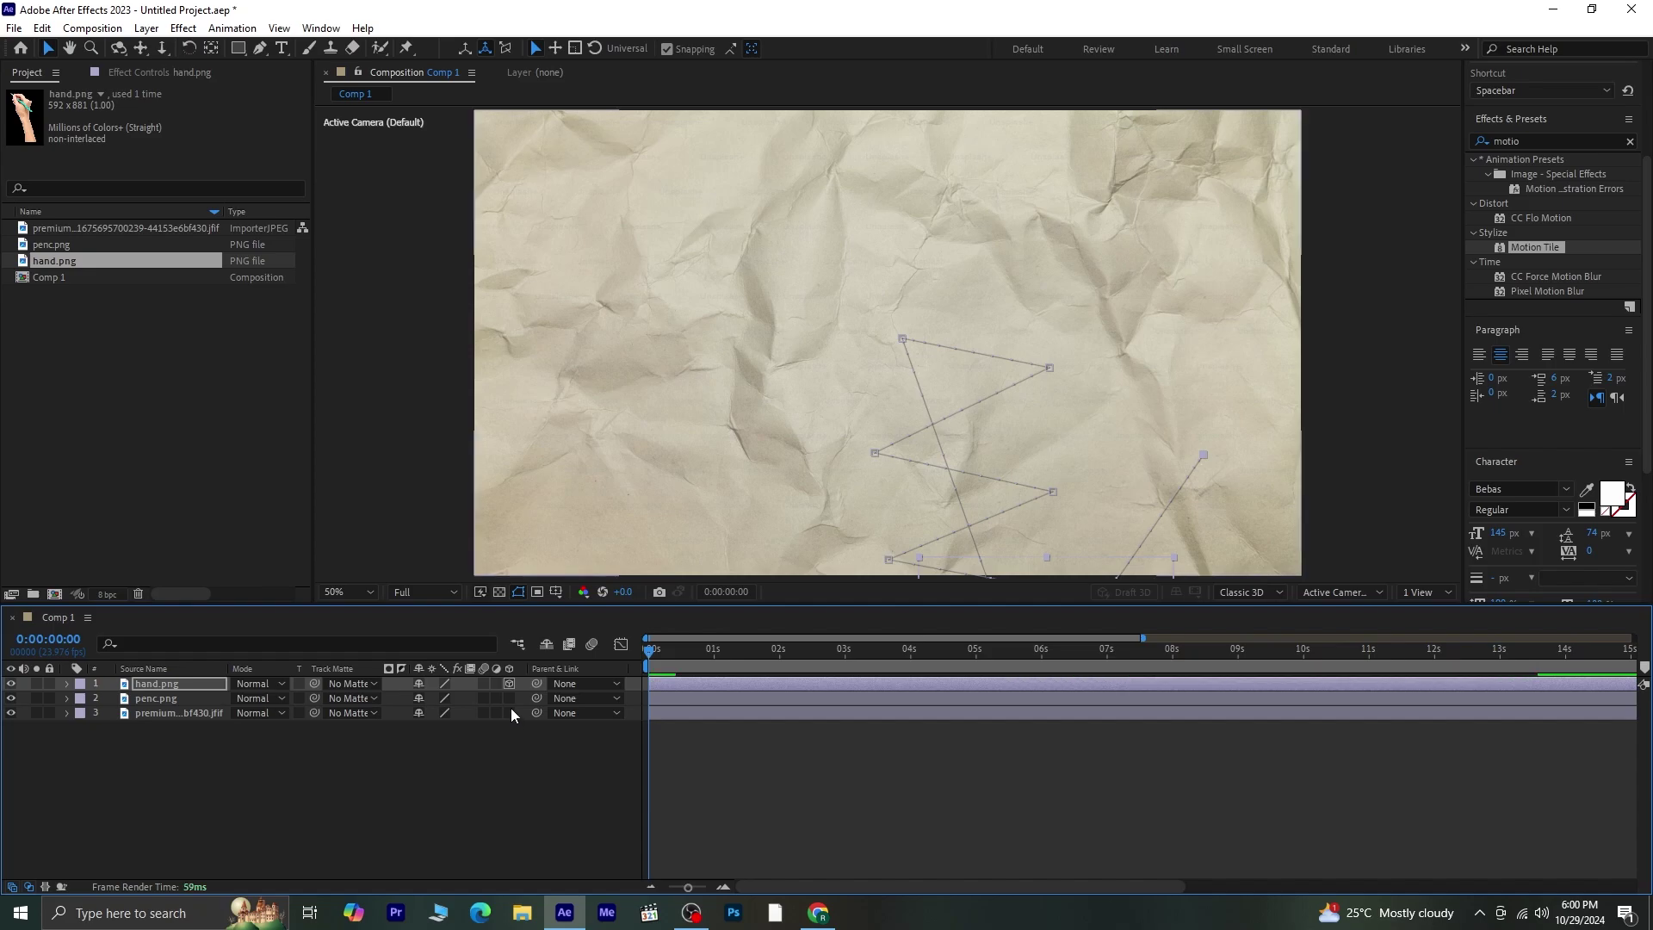
left_click(508, 713)
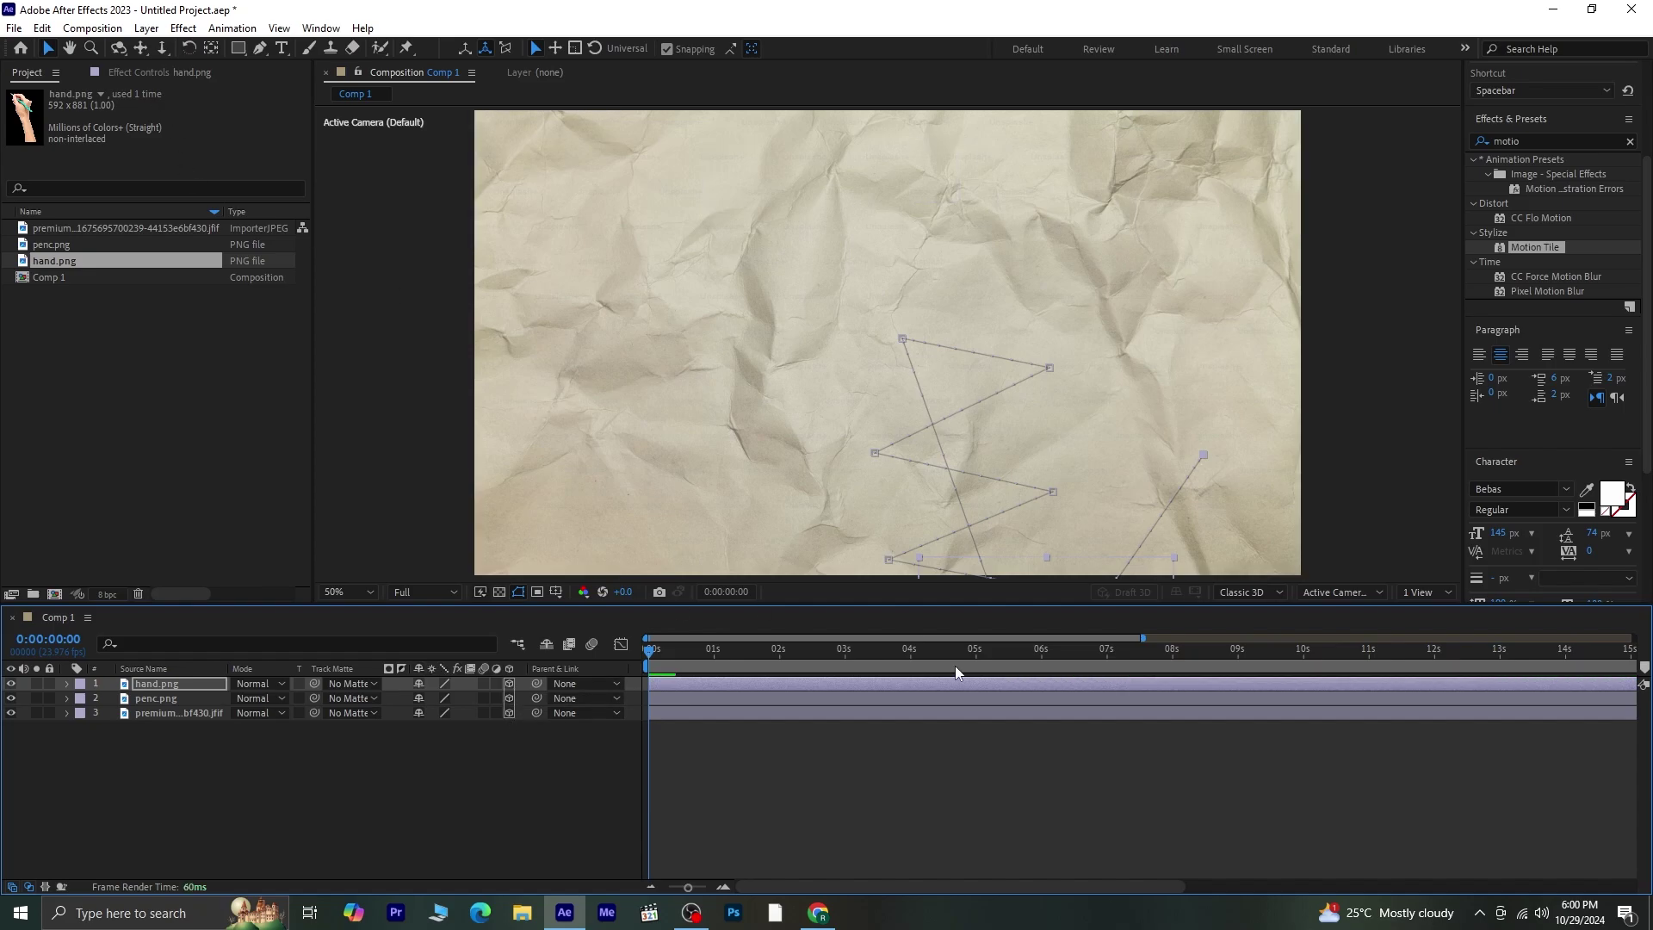
left_click_drag(650, 651, 850, 656)
Orbit the camera view so the crumpled paper and portrait tilt in perspective.
left_click(118, 48)
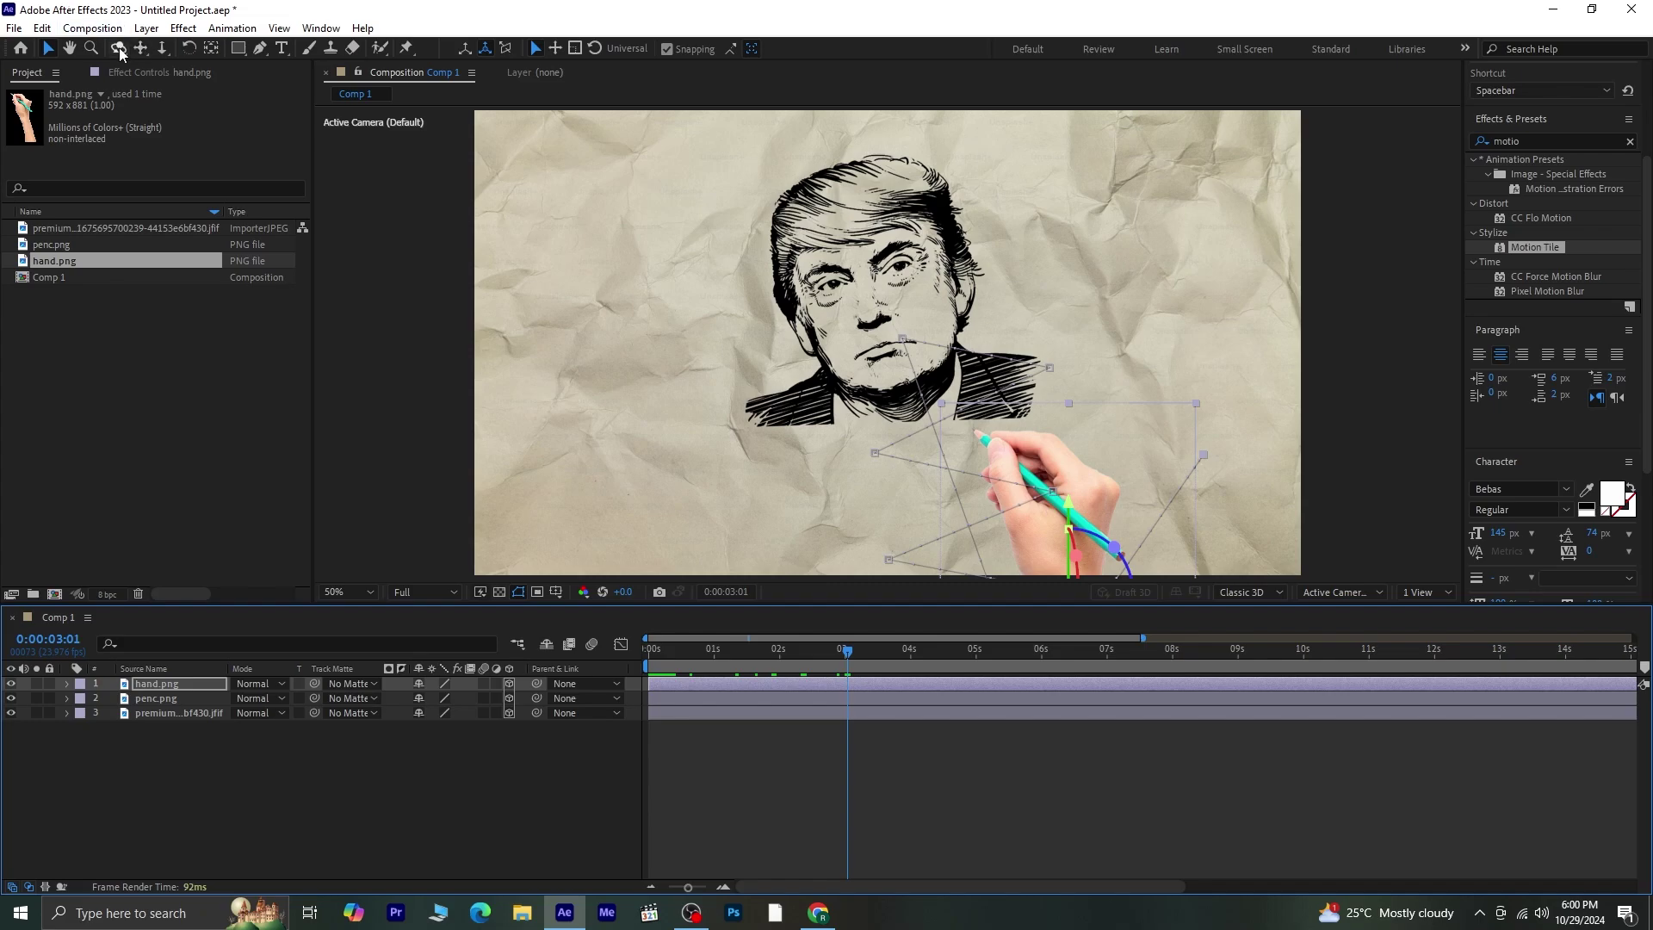
left_click_drag(864, 398, 856, 359)
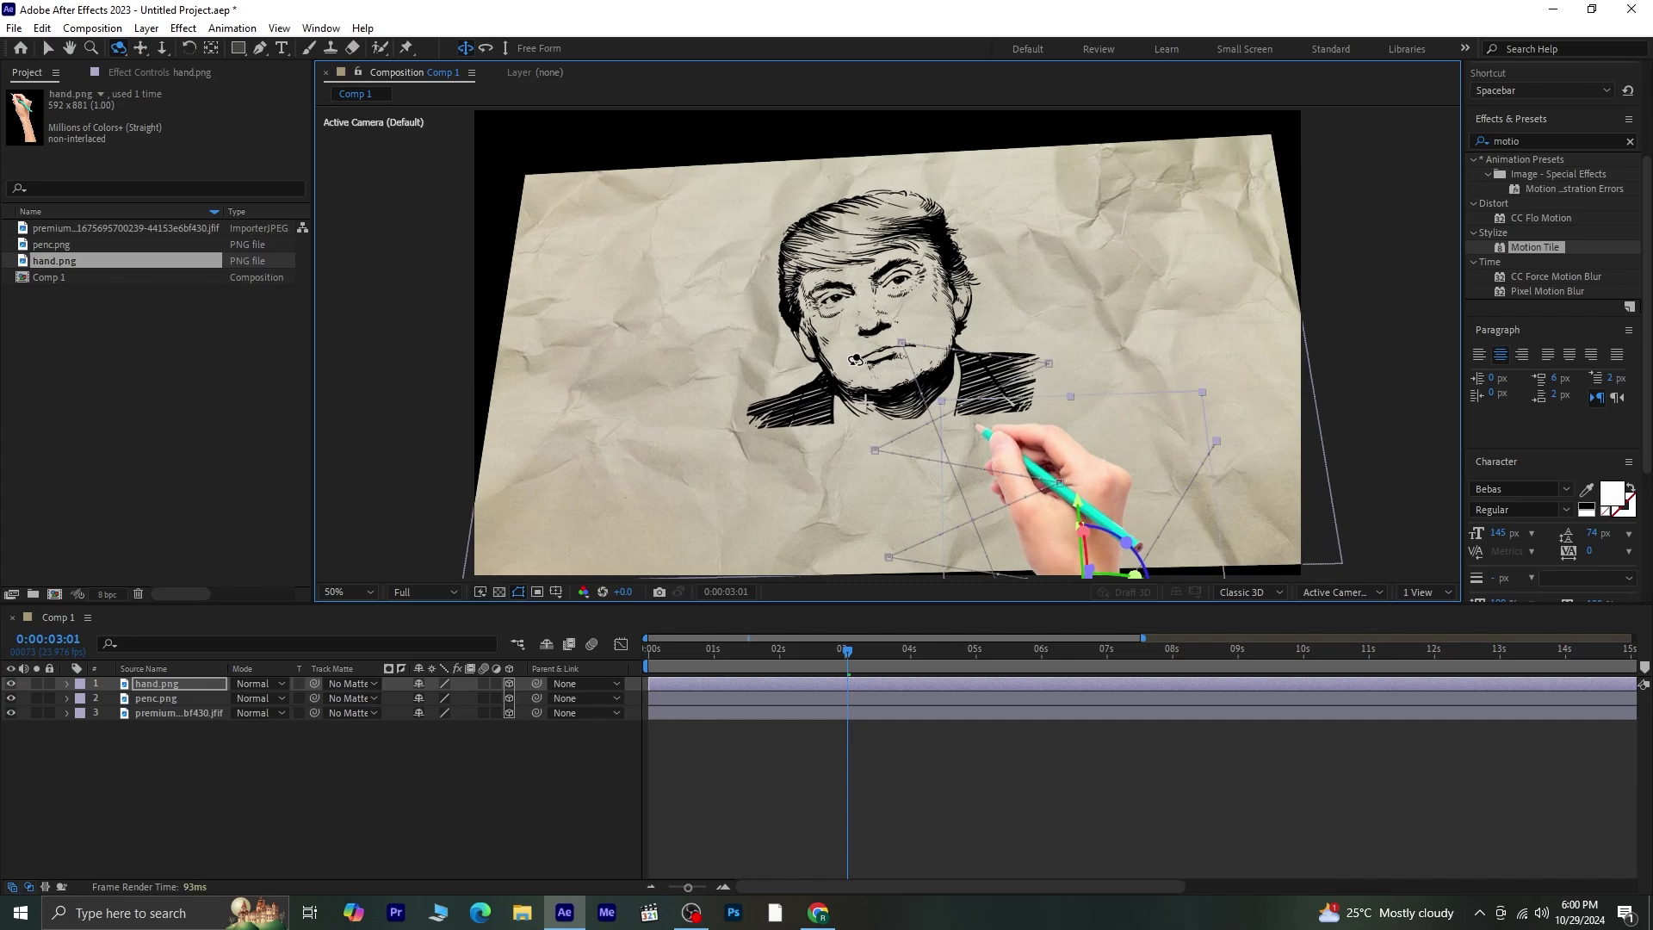
left_click(119, 782)
left_click(178, 715)
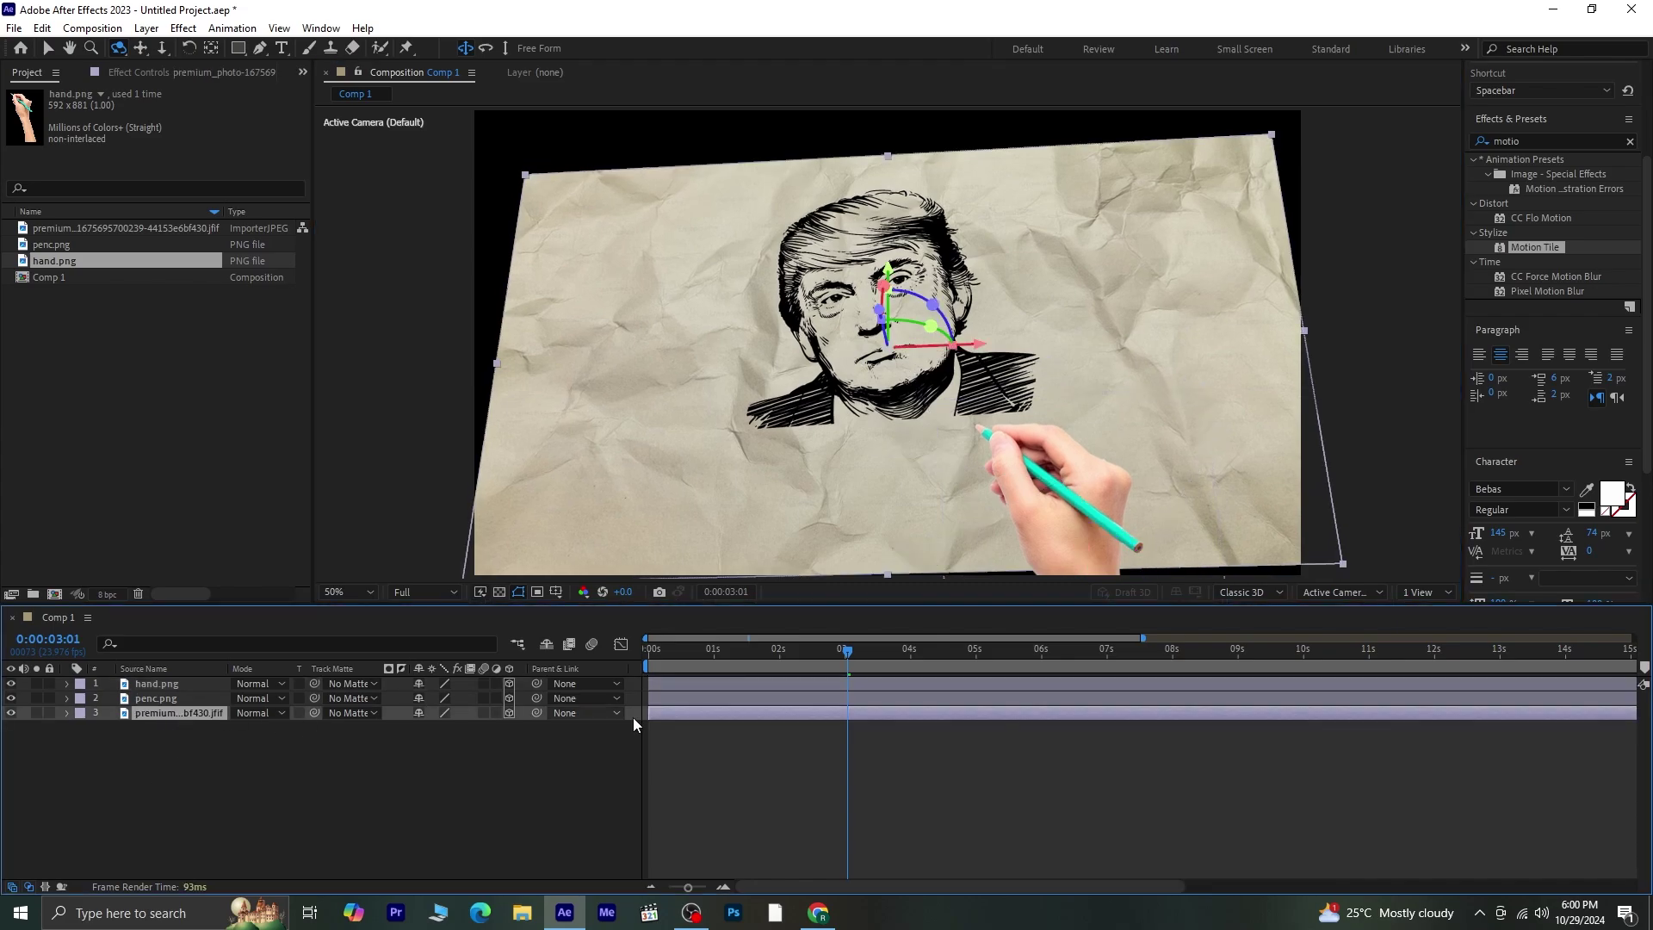
Add Motion Tile to the paper layer with Output Width 680 and Output Height 700.
left_click(182, 28)
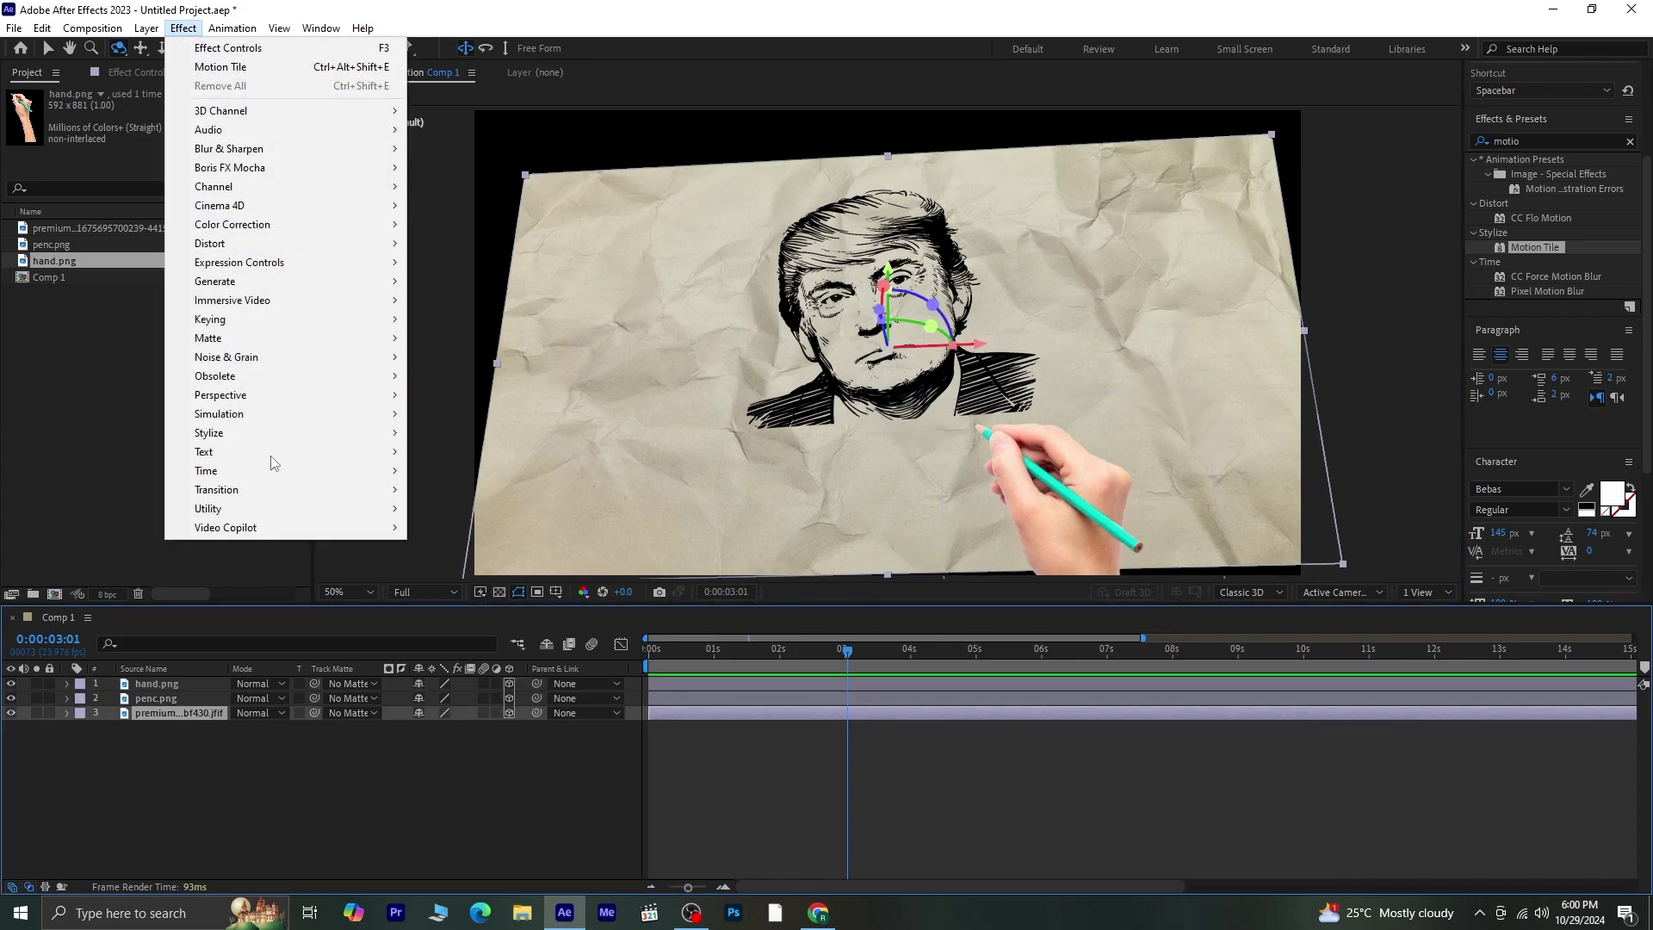
mouse_move(274, 433)
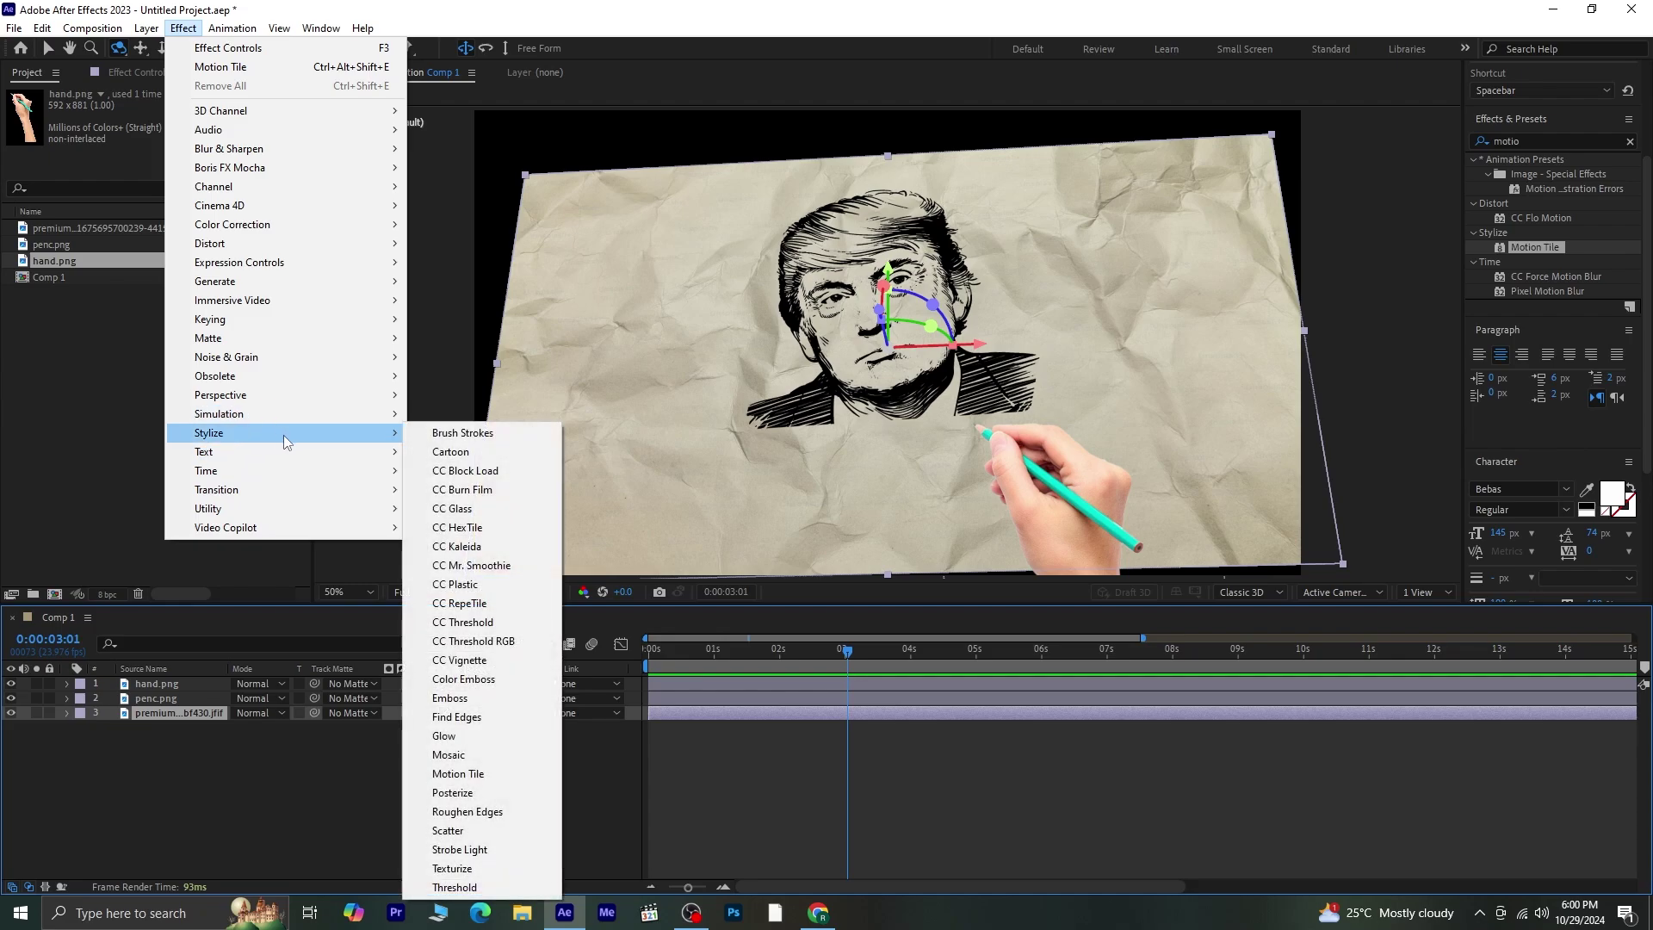
left_click(498, 775)
left_click(181, 166)
type("680")
key("Return")
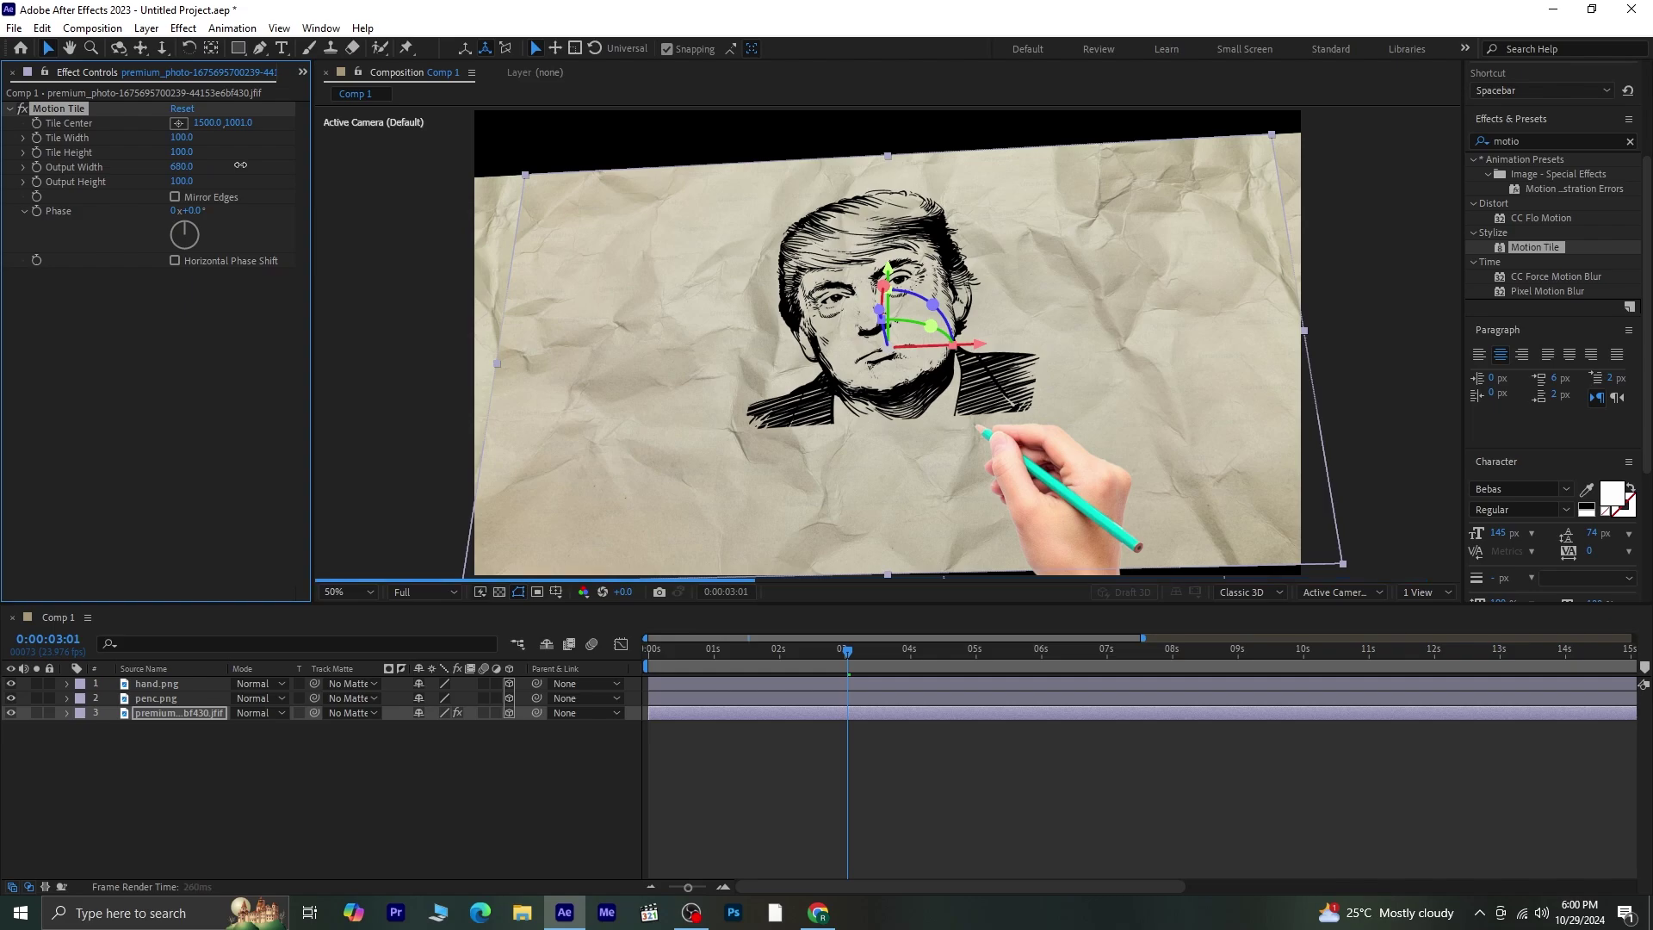
left_click(182, 181)
type("700")
key("Return")
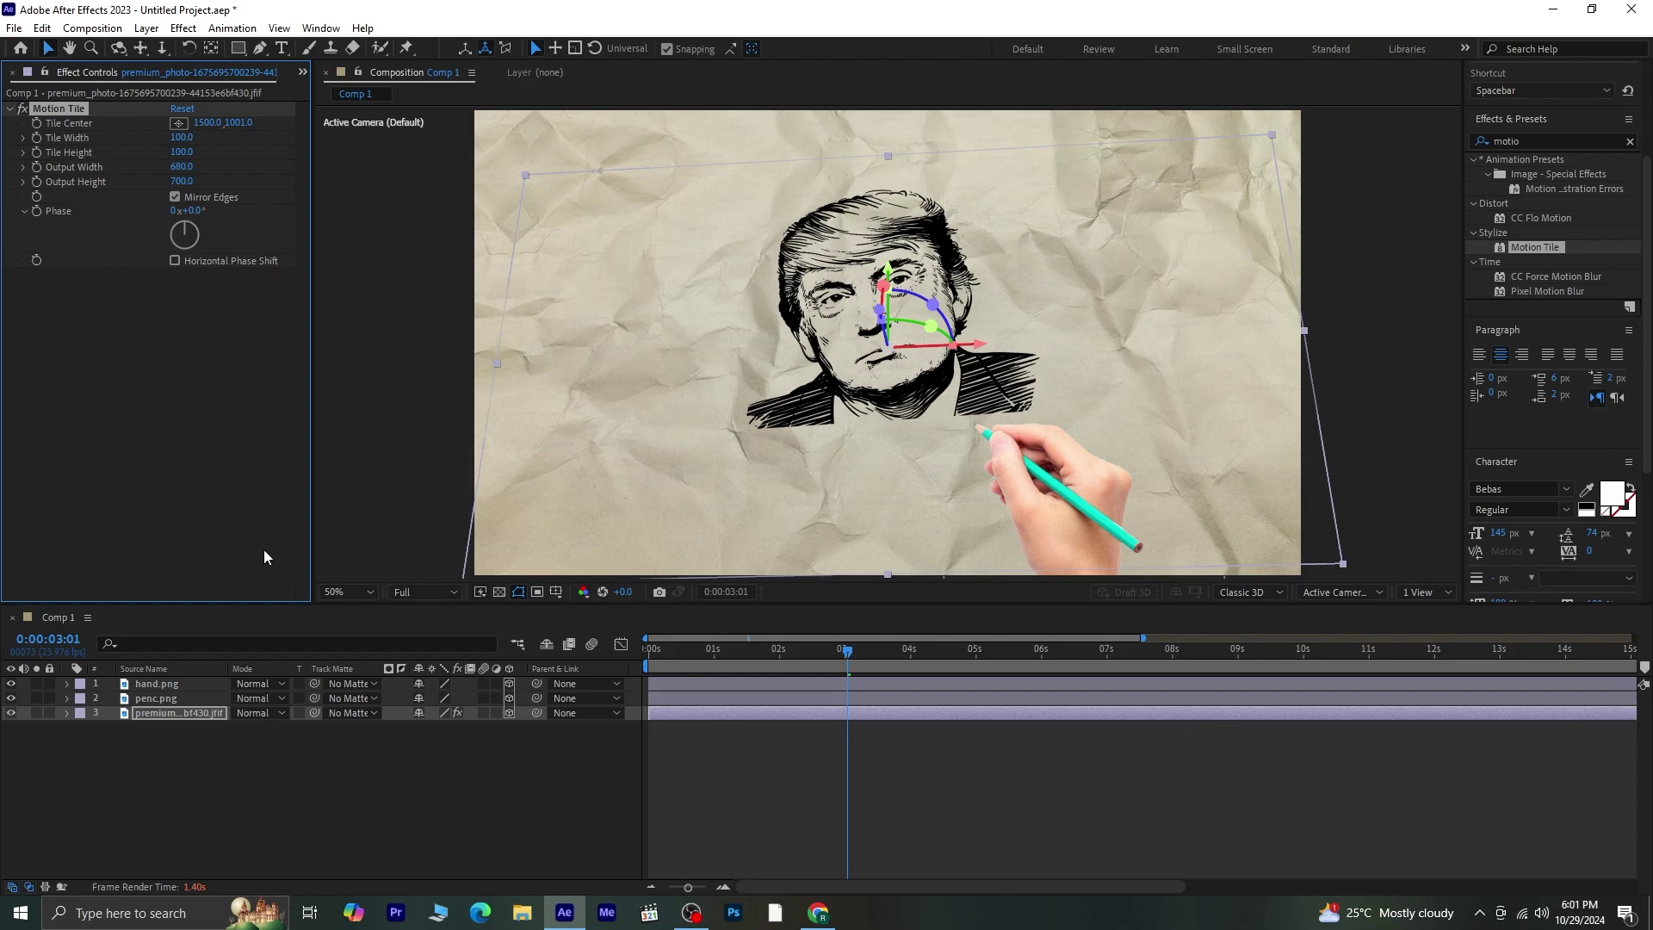
Play back the finished hand-drawing animation from the start.
left_click(349, 751)
left_click_drag(852, 651, 603, 668)
key("space")
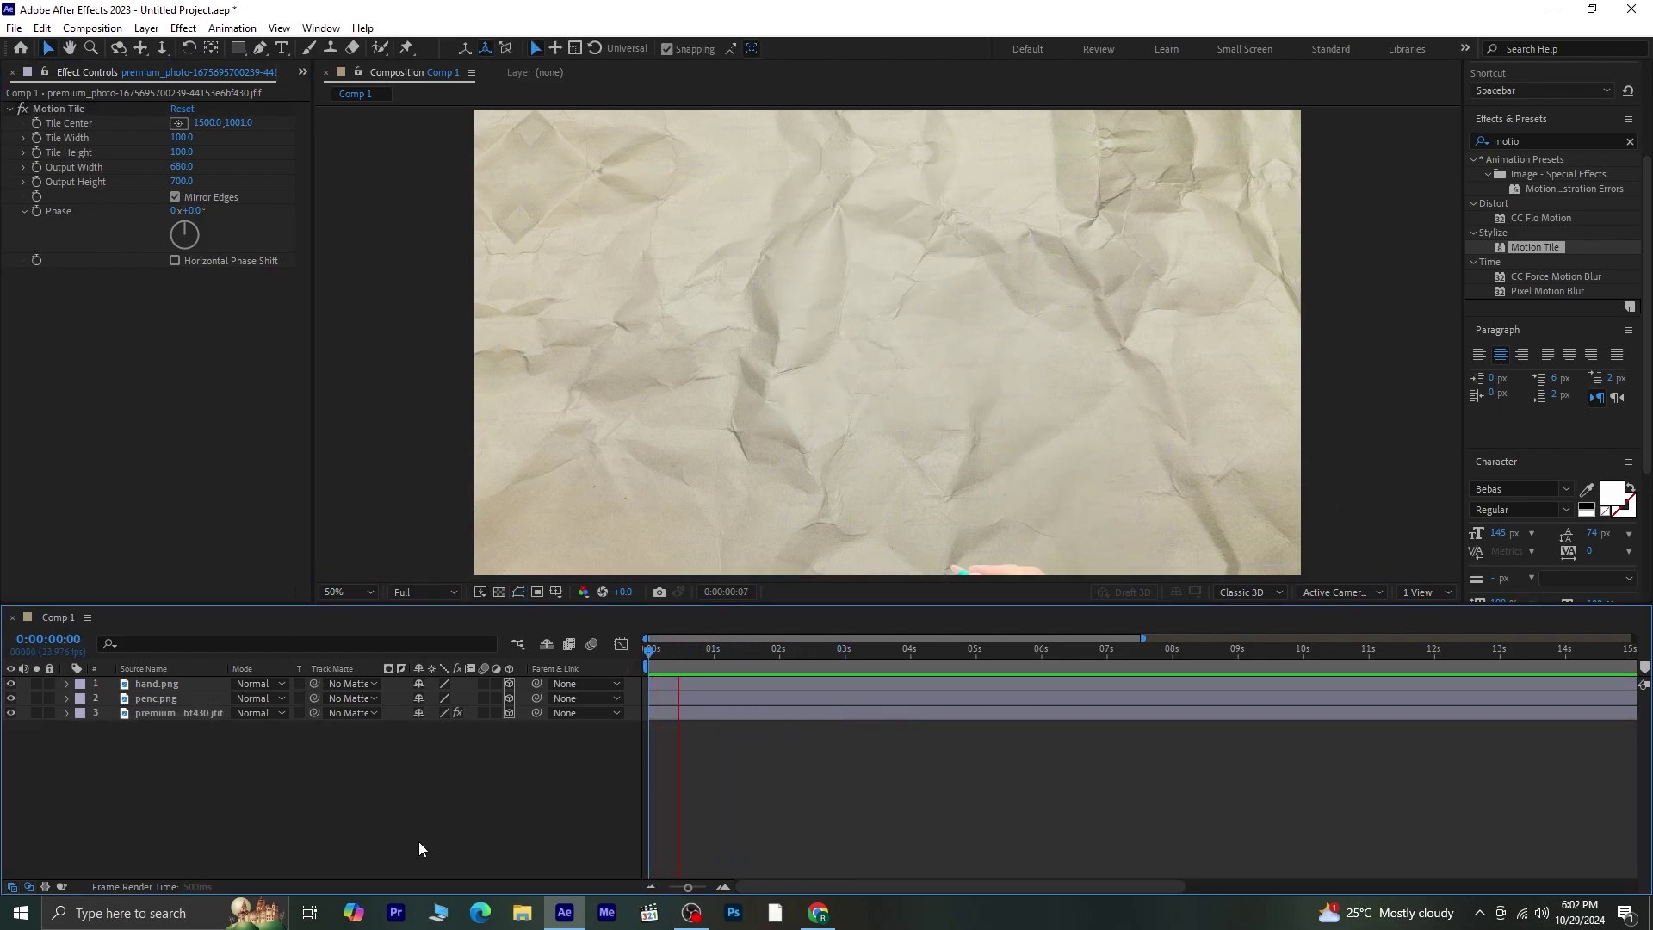